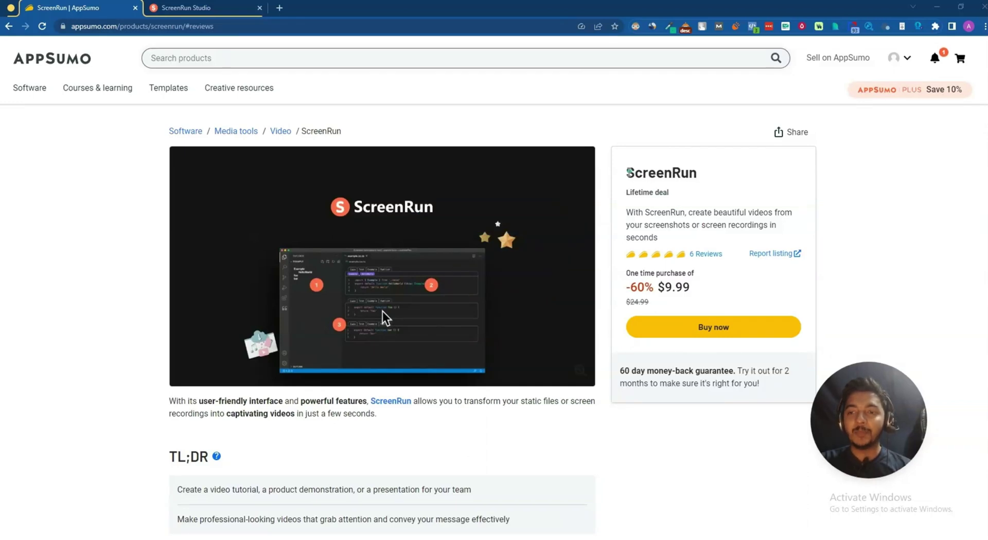
Scroll the ScreenRun listing down to its TL;DR and At-a-glance details for the $9.99 lifetime deal
{"action": "left_click_drag", "start_coordinate": [629, 173], "coordinate": [702, 174]}
{"action": "left_click", "coordinate": [703, 177]}
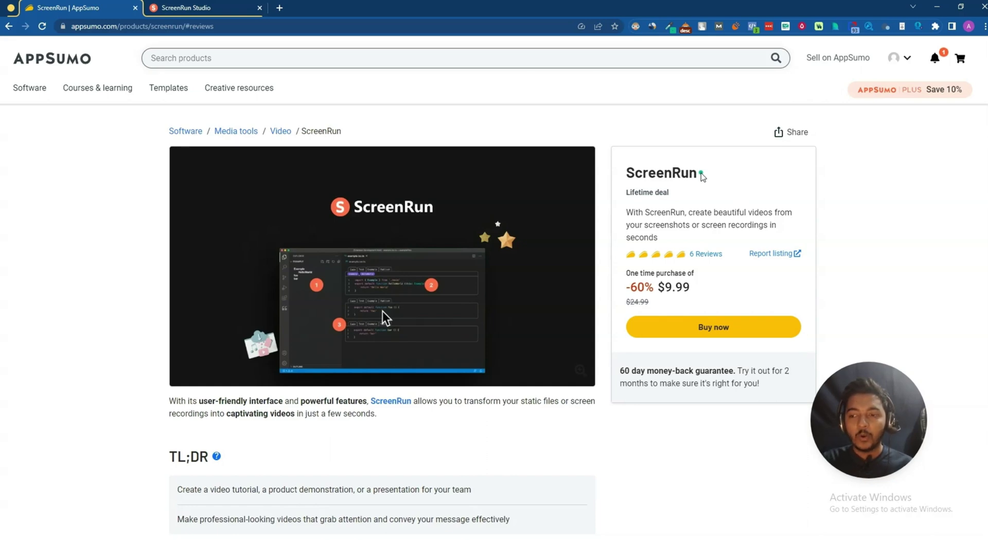
{"action": "scroll", "coordinate": [702, 175], "scroll_direction": "down", "scroll_amount": 6}
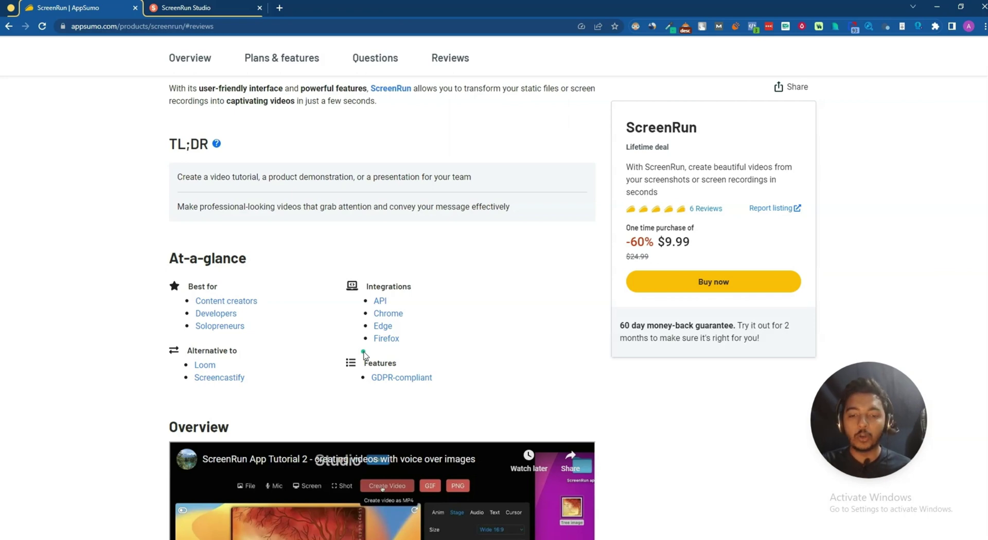
Jump to the Plans & features section of the ScreenRun listing
{"action": "scroll", "coordinate": [364, 309], "scroll_direction": "down", "scroll_amount": 6}
{"action": "scroll", "coordinate": [366, 289], "scroll_direction": "up", "scroll_amount": 5}
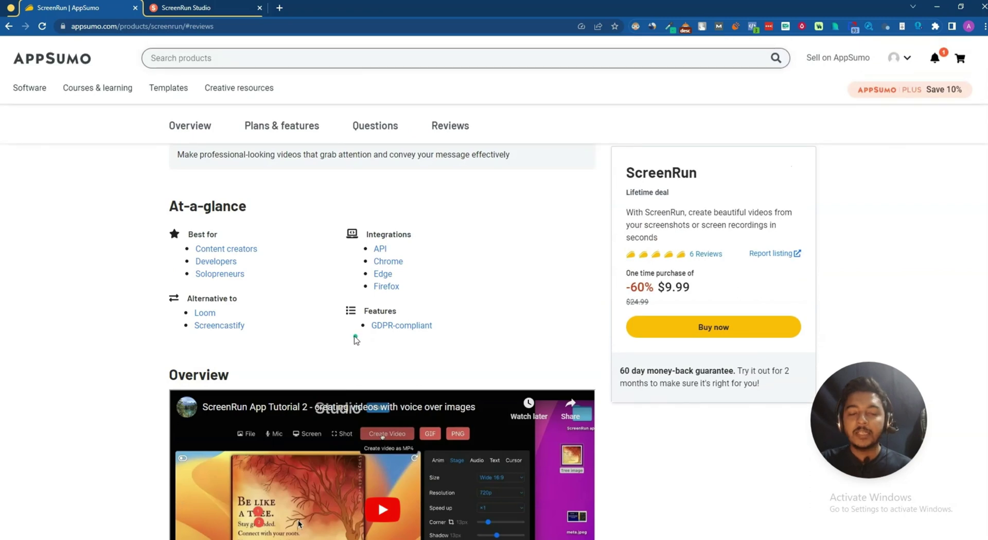
{"action": "left_click", "coordinate": [202, 312]}
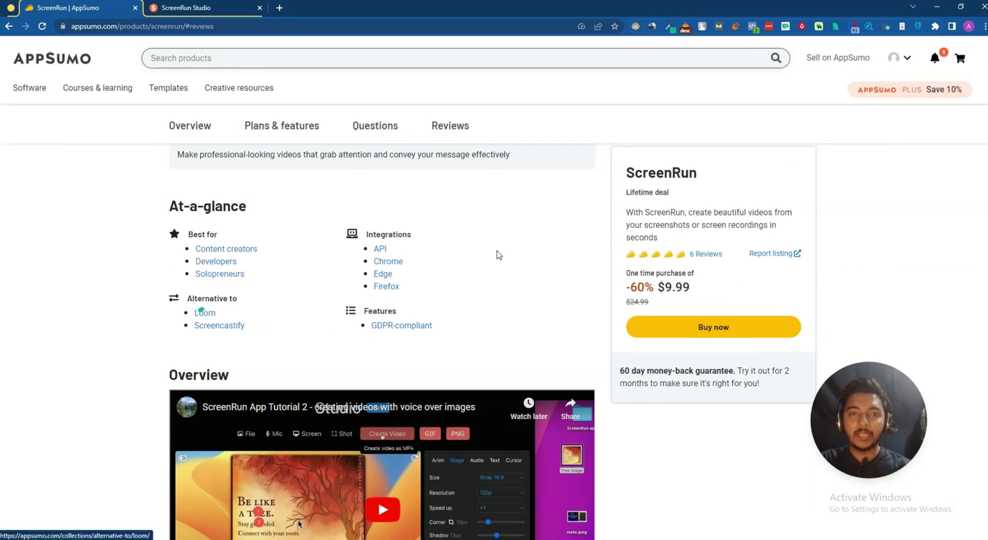
{"action": "scroll", "coordinate": [232, 126], "scroll_direction": "down", "scroll_amount": 5}
{"action": "left_click", "coordinate": [287, 66]}
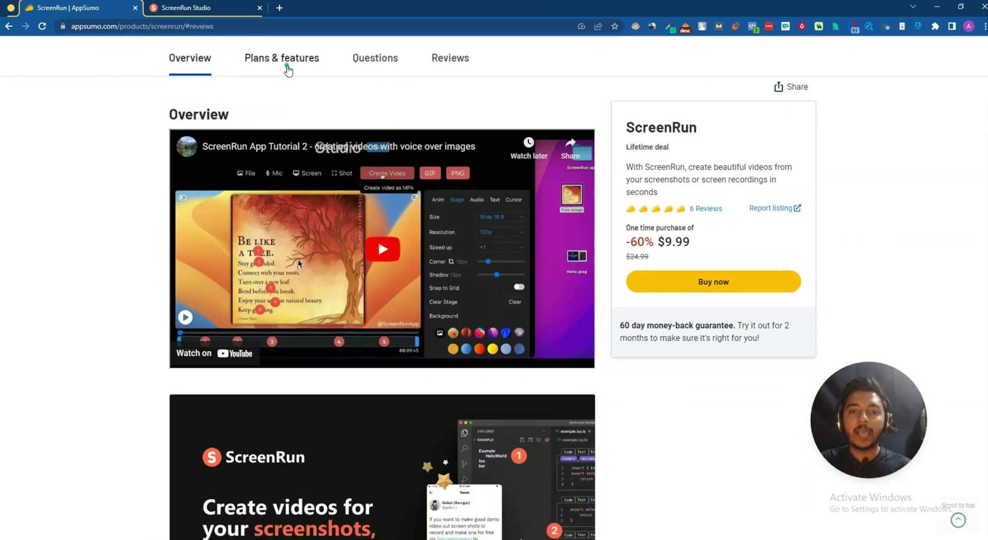
Scan the Pro Plan: $9.99, unlimited videos, HD 1080p, webcam and subtitles
{"action": "scroll", "coordinate": [287, 290], "scroll_direction": "down", "scroll_amount": 2}
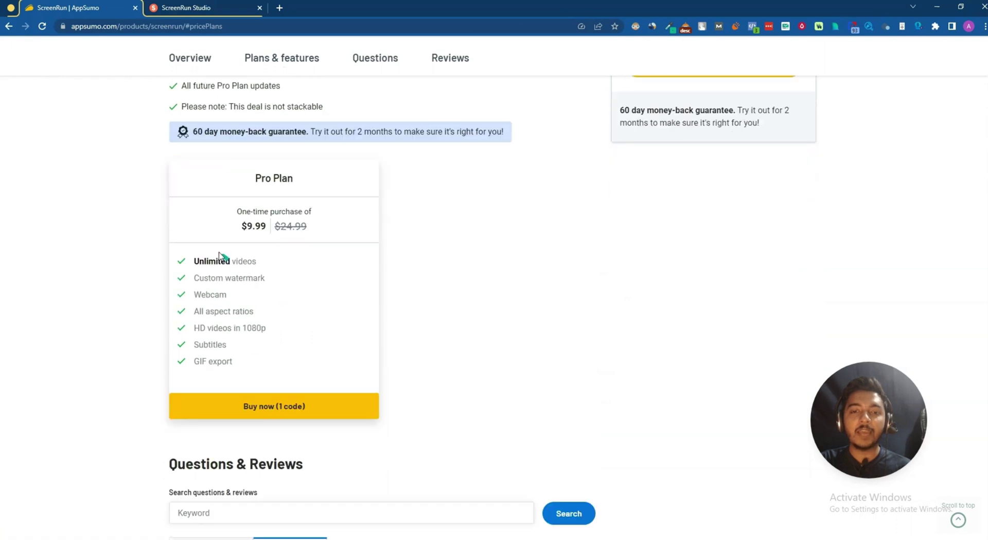
{"action": "left_click_drag", "start_coordinate": [242, 227], "coordinate": [264, 227]}
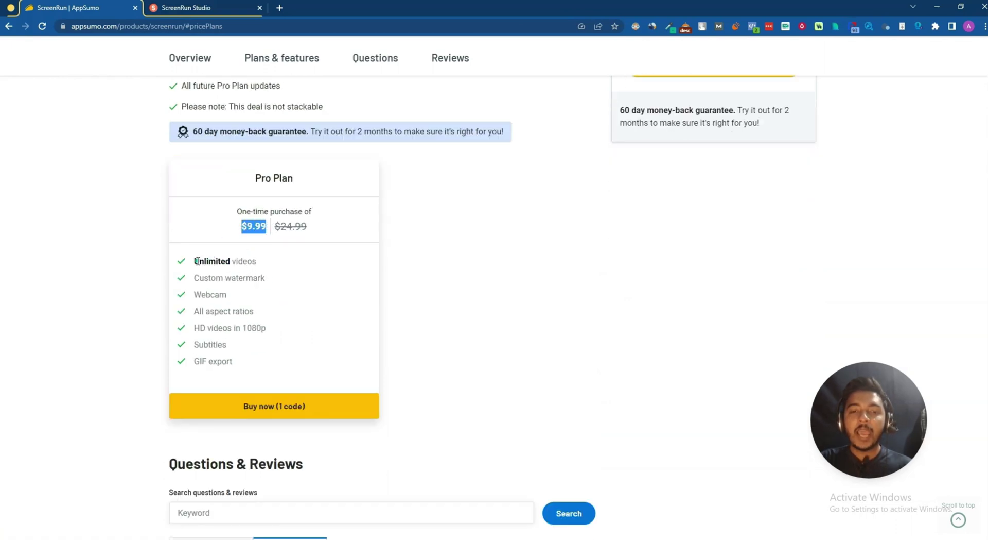
{"action": "left_click_drag", "start_coordinate": [198, 261], "coordinate": [256, 260]}
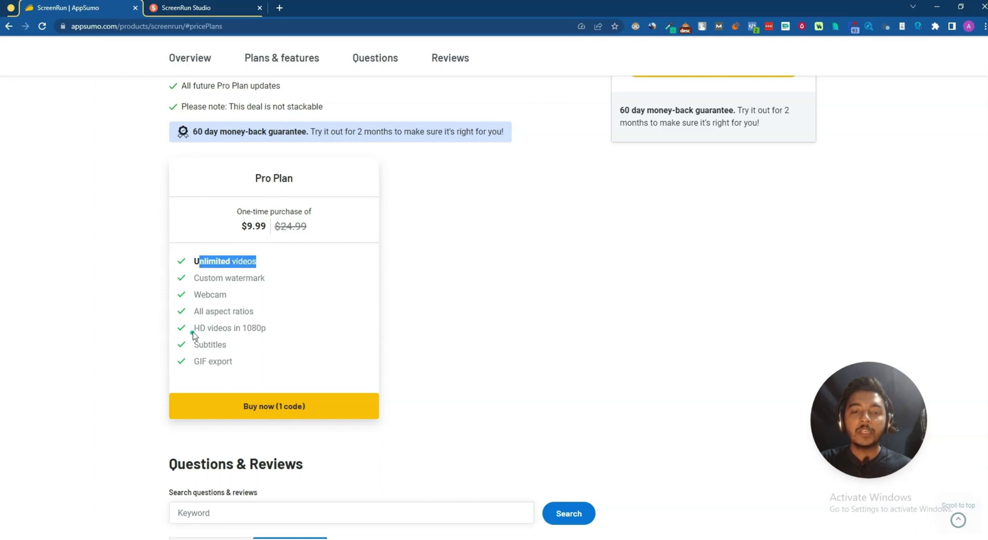
{"action": "left_click_drag", "start_coordinate": [193, 332], "coordinate": [288, 330]}
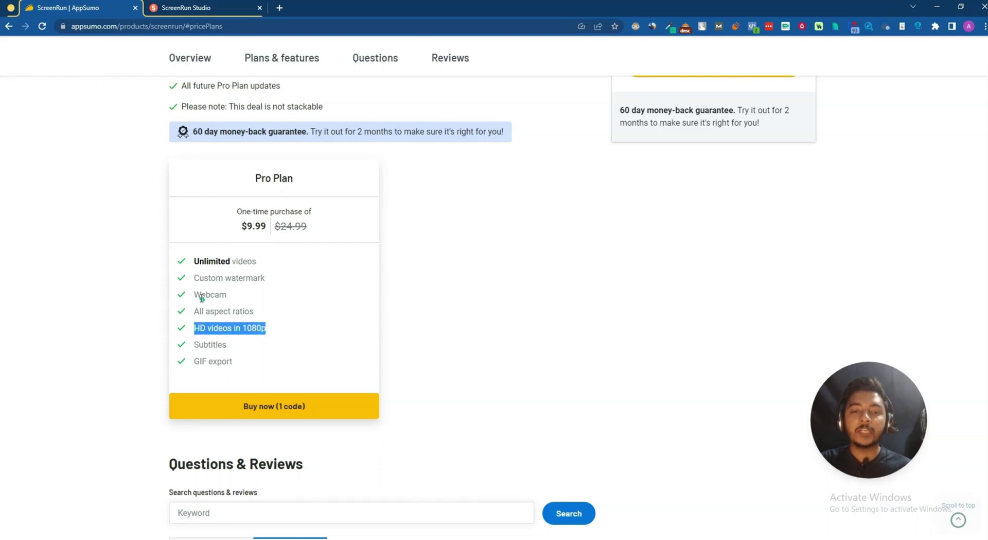
{"action": "left_click_drag", "start_coordinate": [194, 296], "coordinate": [278, 280]}
{"action": "left_click", "coordinate": [205, 345]}
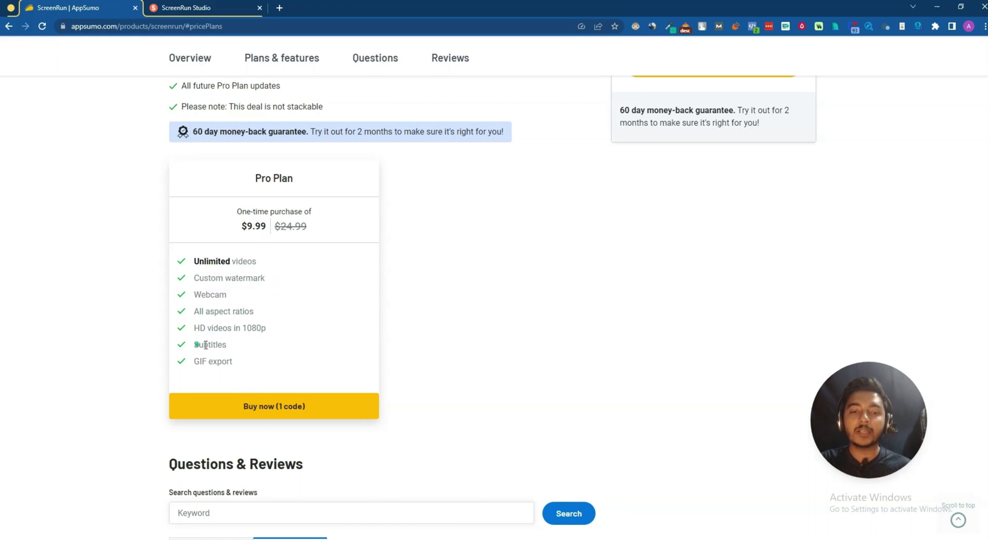
{"action": "left_click_drag", "start_coordinate": [199, 345], "coordinate": [243, 363]}
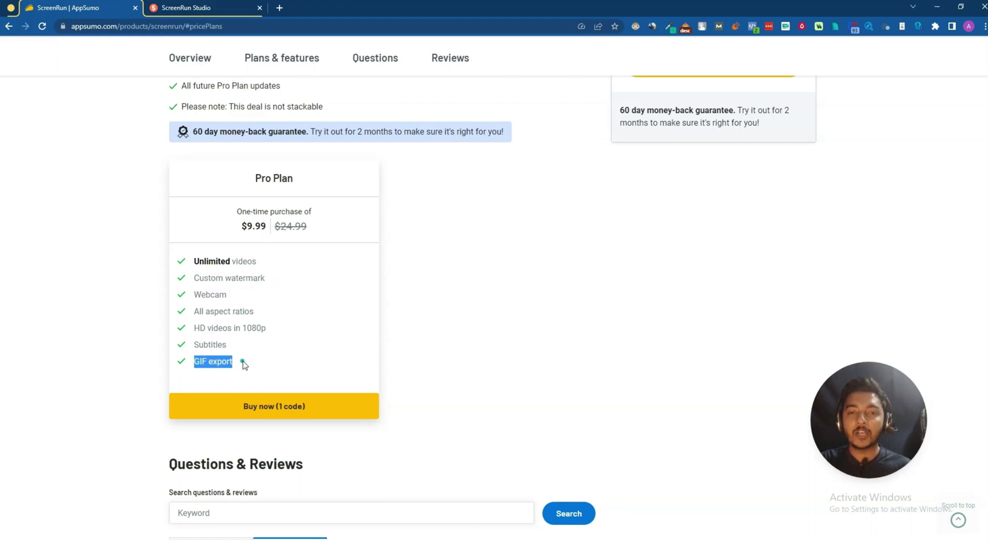
Check the 6 customer reviews, then switch to the ScreenRun Studio tab
{"action": "scroll", "coordinate": [243, 364], "scroll_direction": "up", "scroll_amount": 2}
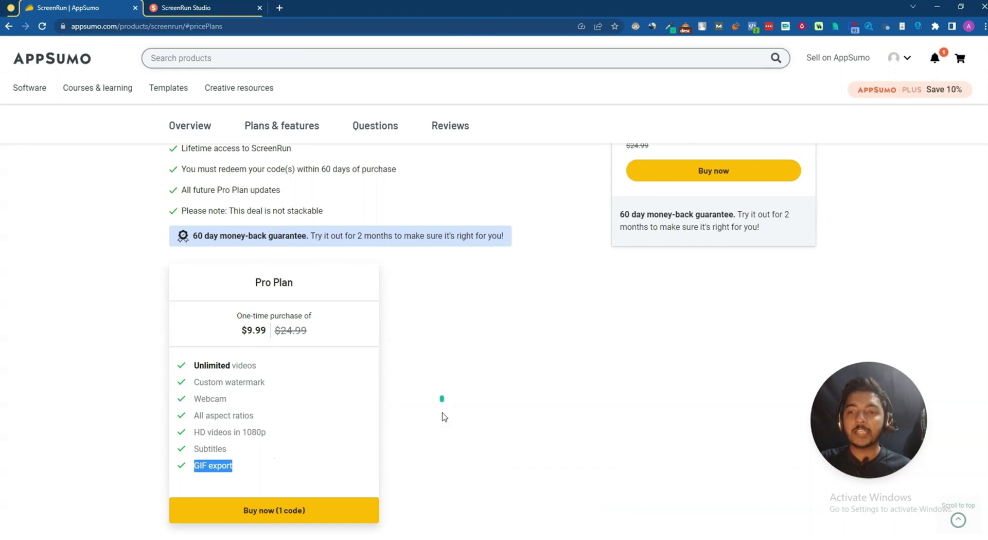
{"action": "scroll", "coordinate": [443, 421], "scroll_direction": "up", "scroll_amount": 7}
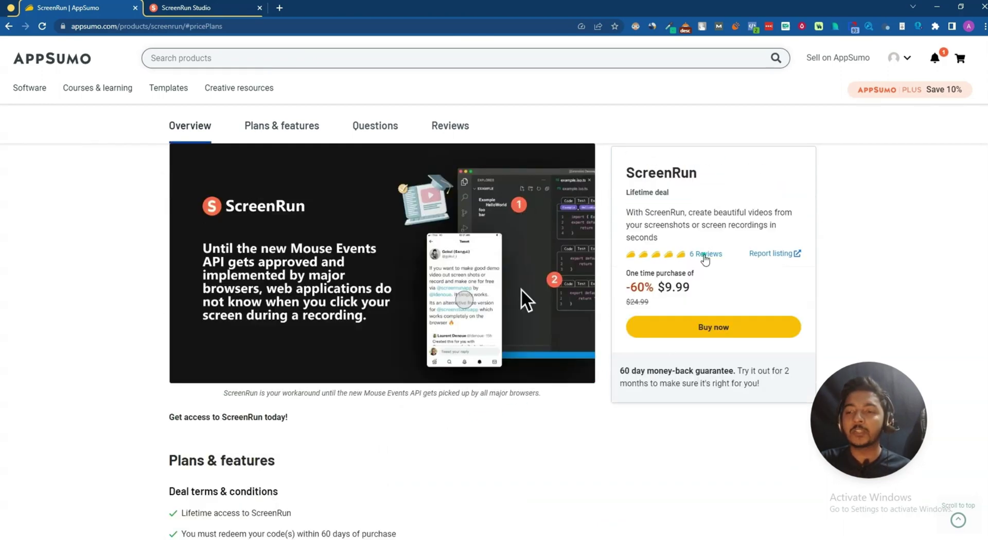
{"action": "left_click", "coordinate": [704, 255]}
{"action": "scroll", "coordinate": [705, 254], "scroll_direction": "down", "scroll_amount": 15}
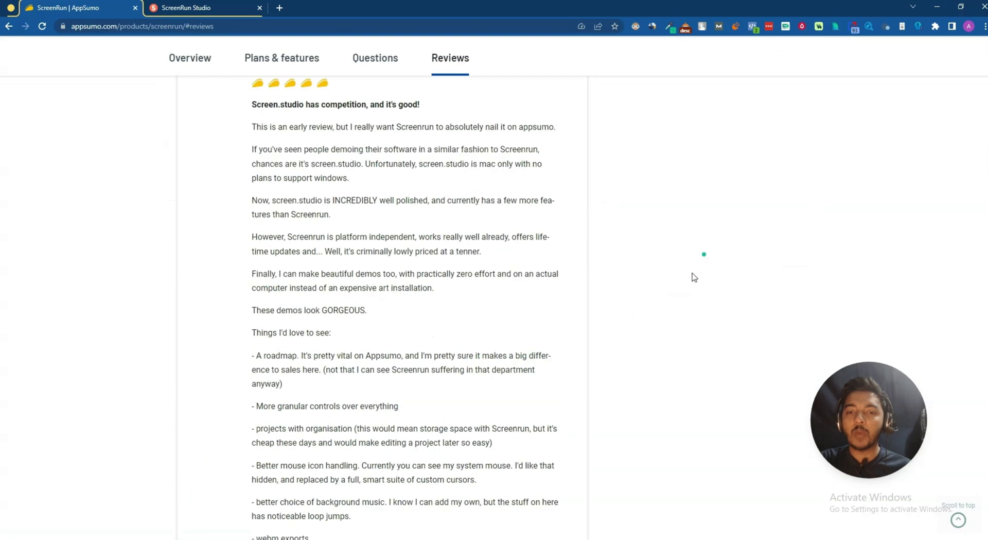
{"action": "scroll", "coordinate": [647, 267], "scroll_direction": "up", "scroll_amount": 20}
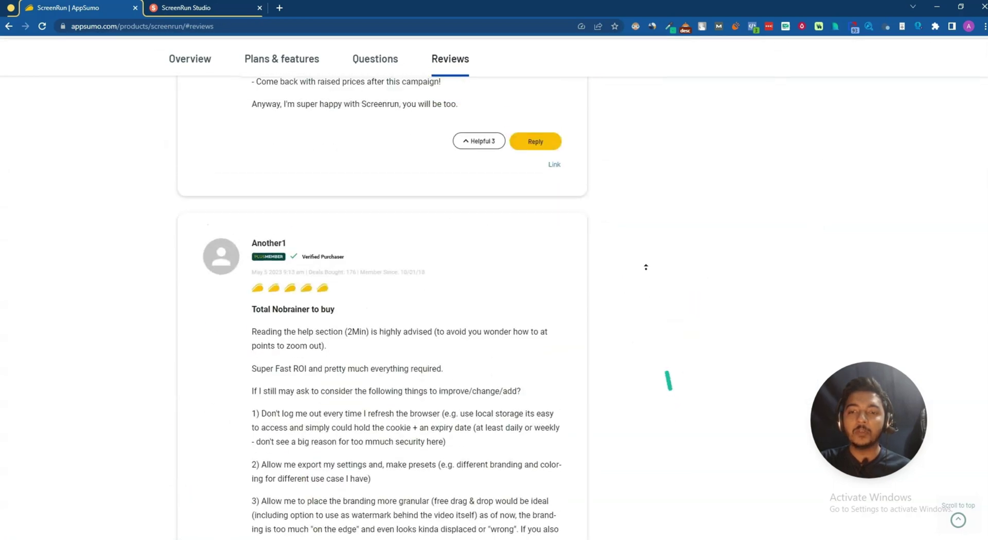
{"action": "left_click", "coordinate": [201, 15]}
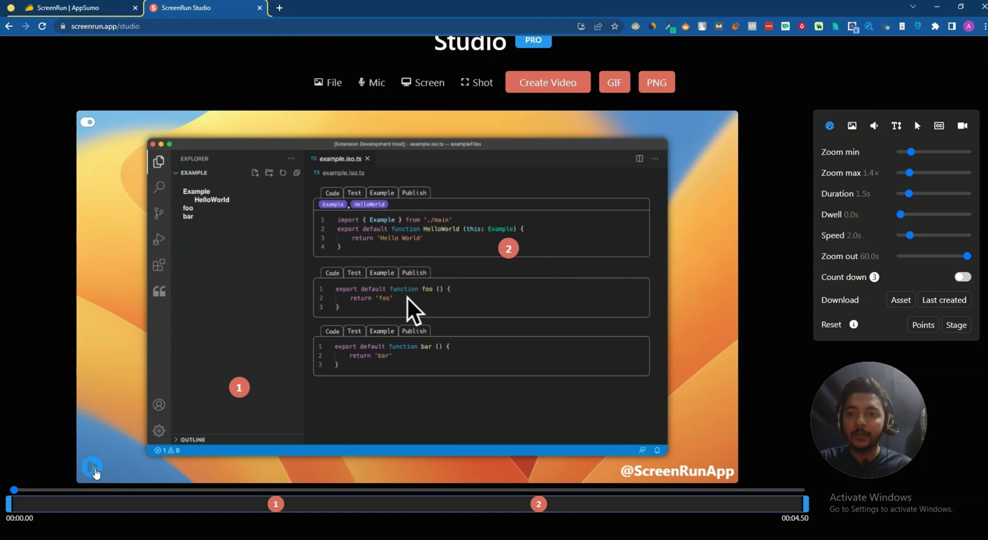
Play the 4.5-second sample project to watch its two zooms and step captions
{"action": "left_click", "coordinate": [93, 467]}
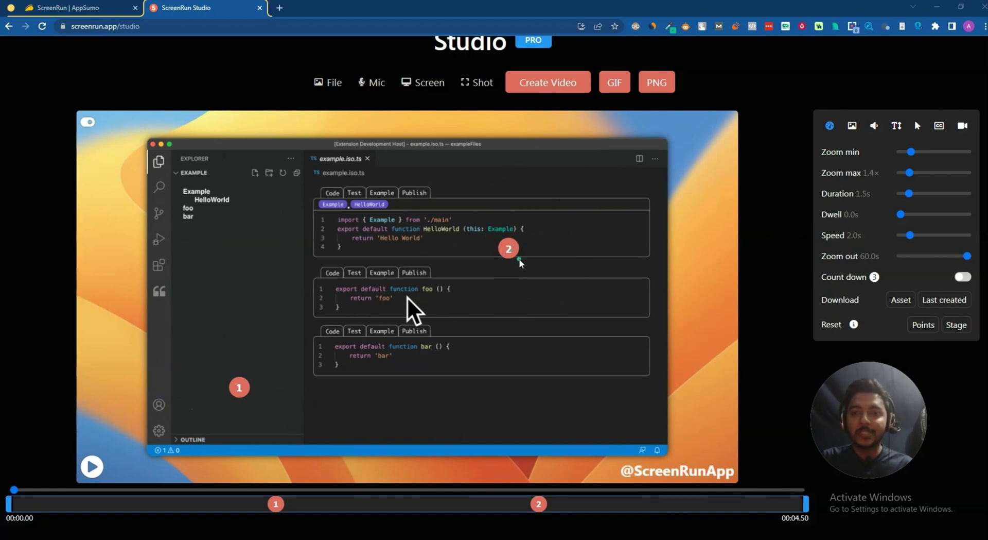
{"action": "scroll", "coordinate": [521, 263], "scroll_direction": "up", "scroll_amount": 1}
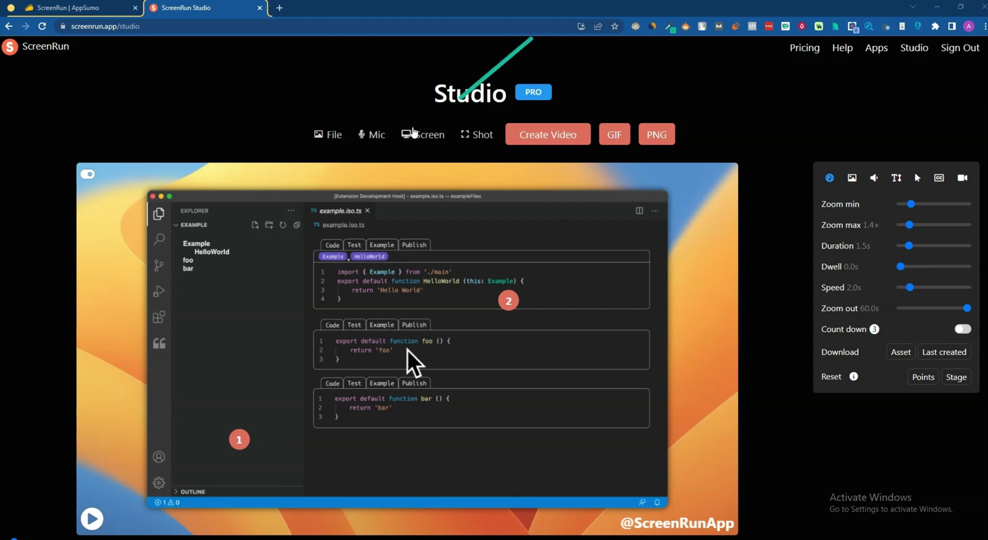
Start a new recording, deleting the sample points, with microphone on and the entire screen shared
{"action": "left_click", "coordinate": [438, 139]}
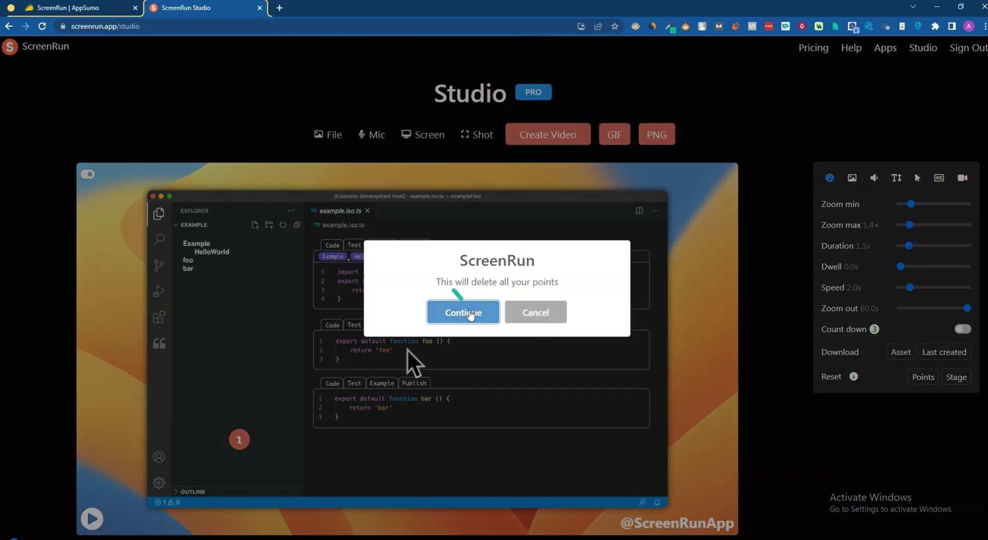
{"action": "left_click", "coordinate": [473, 313]}
{"action": "left_click", "coordinate": [473, 314]}
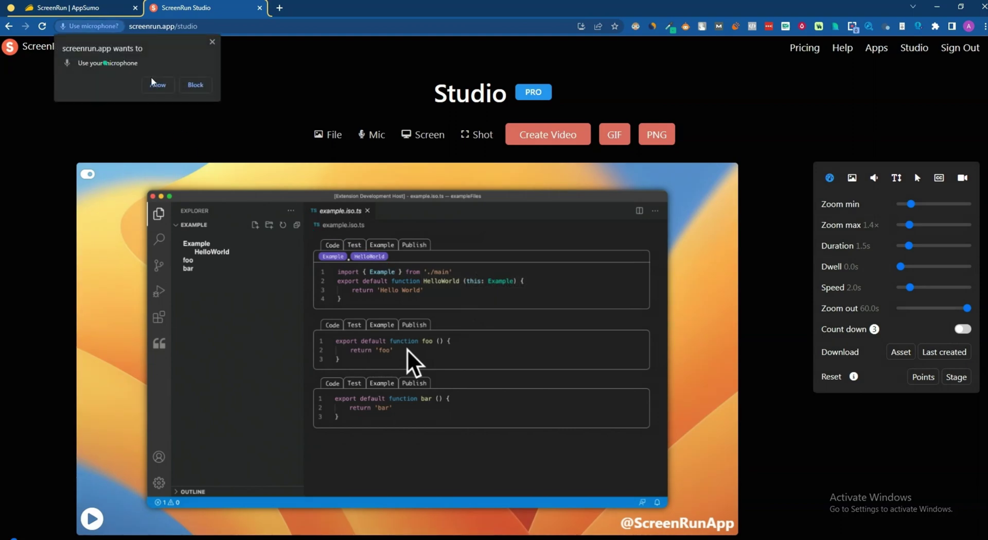
{"action": "left_click", "coordinate": [158, 84]}
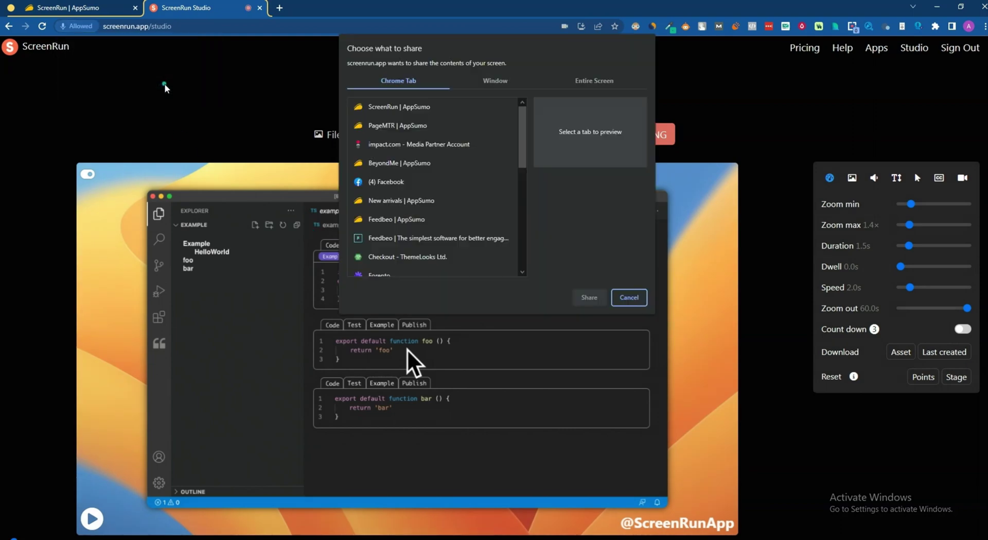
{"action": "left_click", "coordinate": [592, 82]}
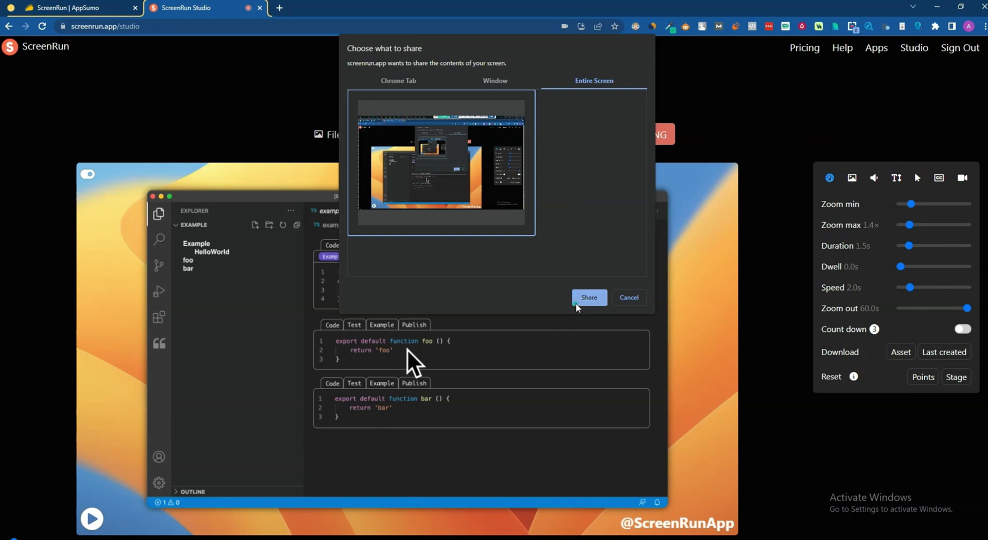
{"action": "left_click", "coordinate": [588, 297]}
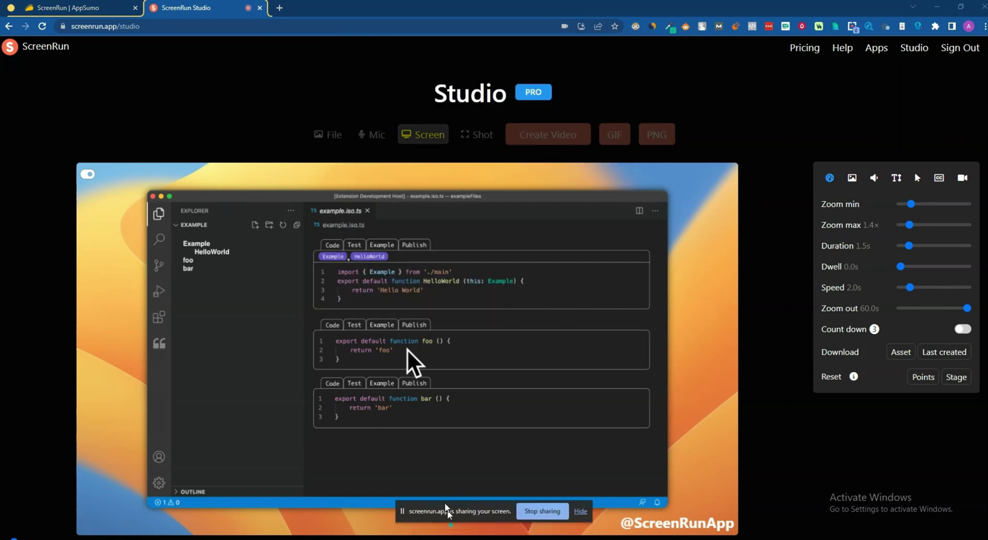
{"action": "left_click_drag", "start_coordinate": [453, 525], "coordinate": [447, 0]}
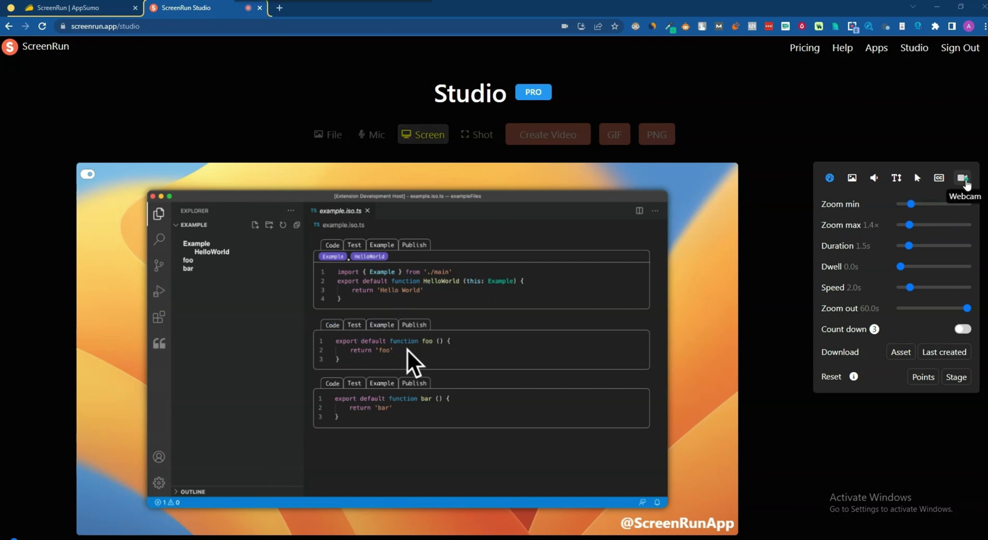
Turn on the webcam overlay with camera access allowed, blurred background and 41% size
{"action": "left_click", "coordinate": [961, 179]}
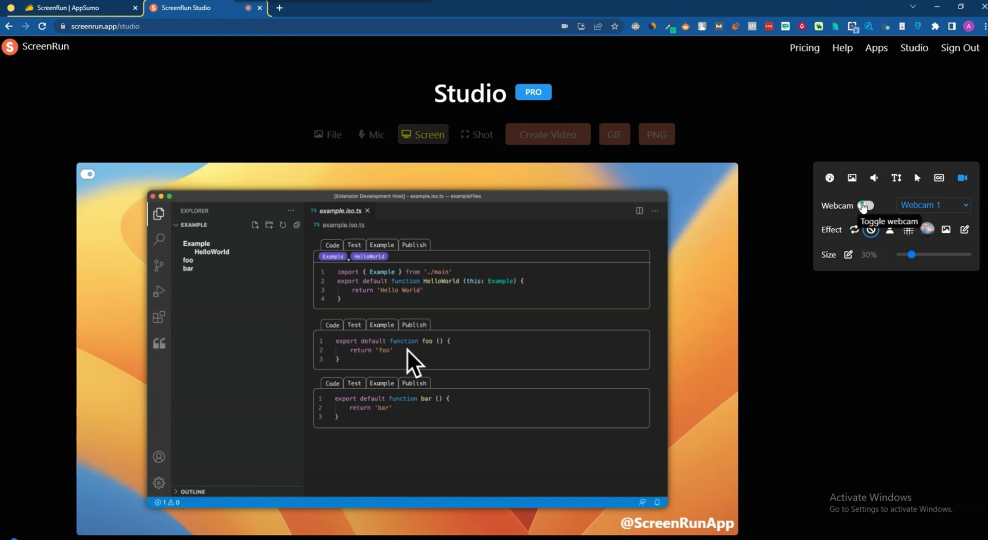
{"action": "left_click", "coordinate": [865, 205]}
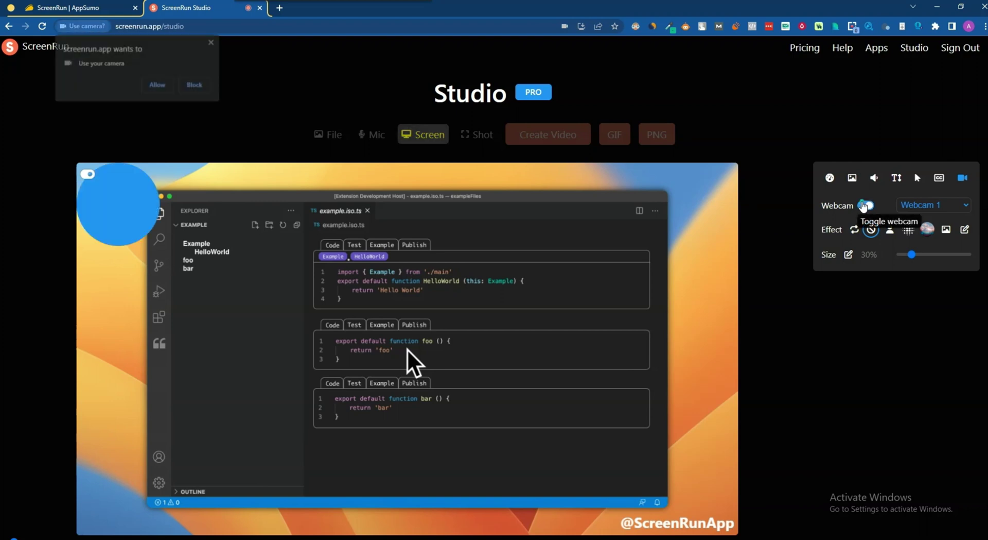
{"action": "left_click", "coordinate": [169, 85]}
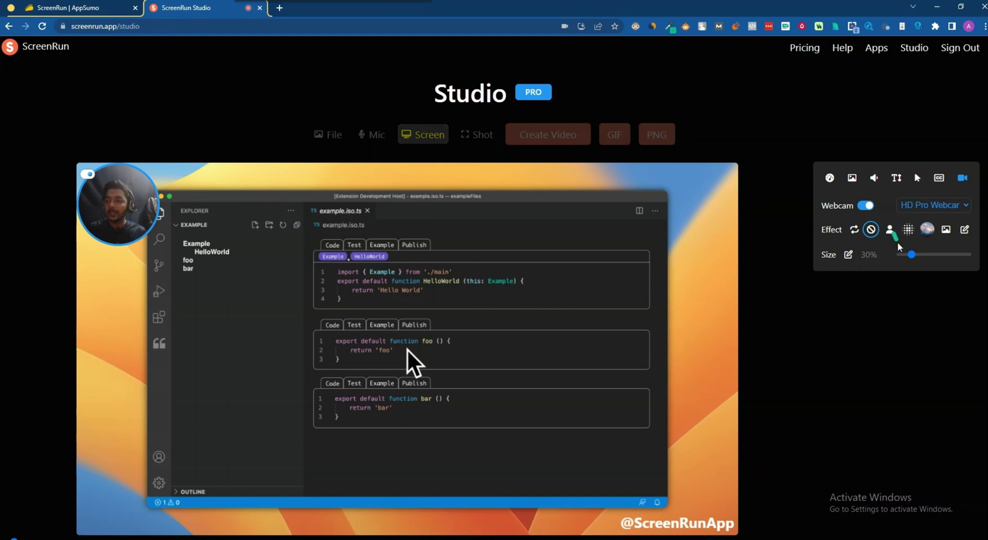
{"action": "mouse_move", "coordinate": [911, 255]}
{"action": "left_mouse_down"}
{"action": "mouse_move", "coordinate": [963, 256]}
{"action": "mouse_move", "coordinate": [903, 265]}
{"action": "left_mouse_up"}
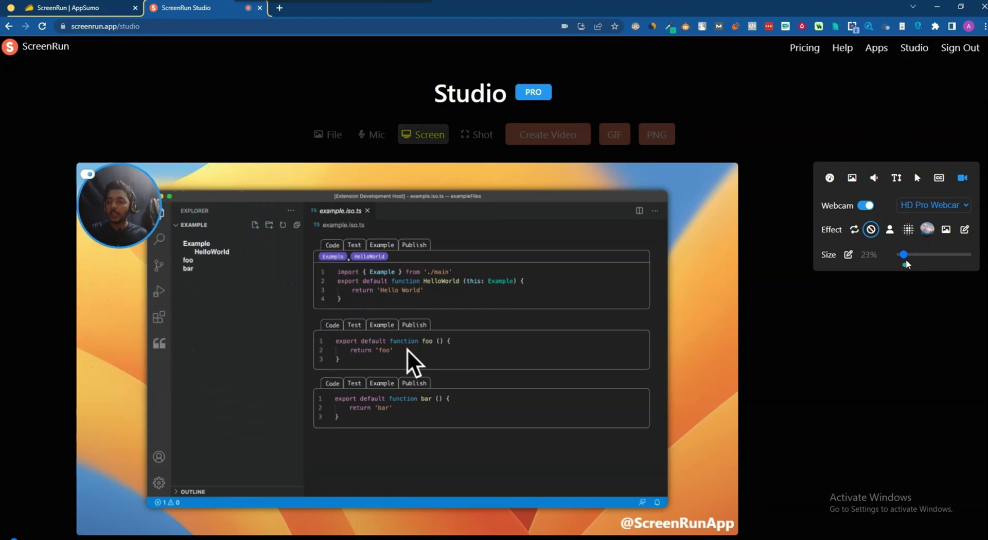
{"action": "left_click", "coordinate": [907, 233]}
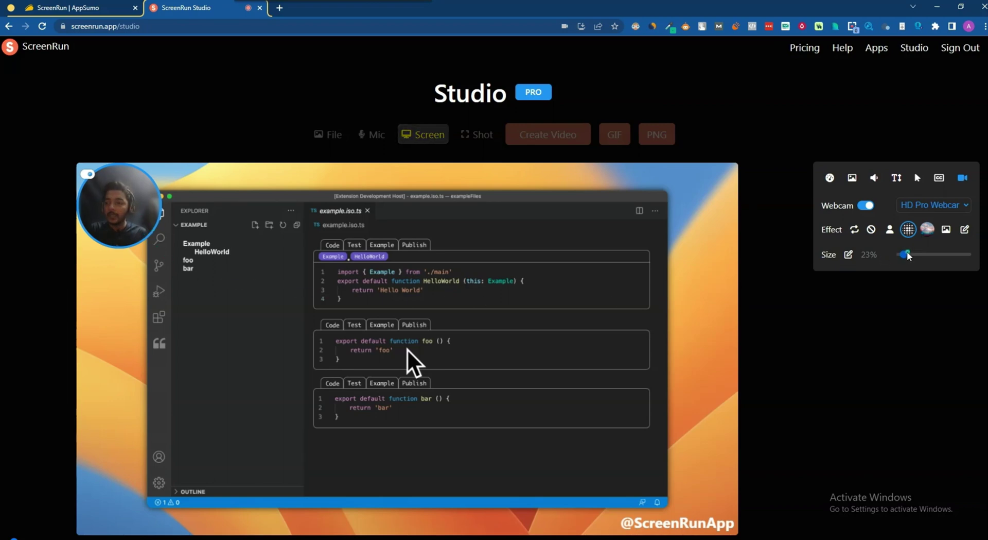
{"action": "left_click_drag", "start_coordinate": [908, 256], "coordinate": [925, 255]}
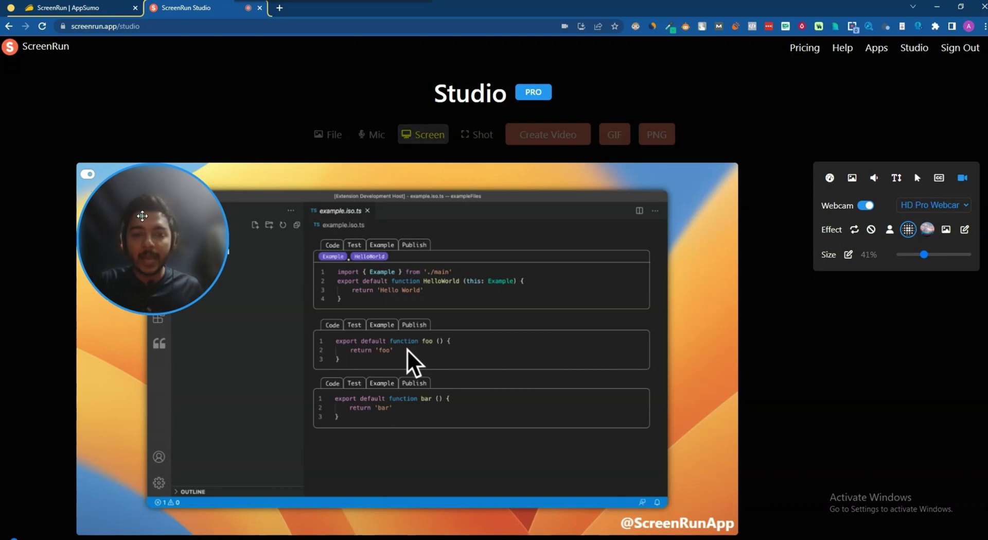
Try Image and red, cyan and black colour backgrounds, then return the webcam to Blur
{"action": "left_click", "coordinate": [926, 230]}
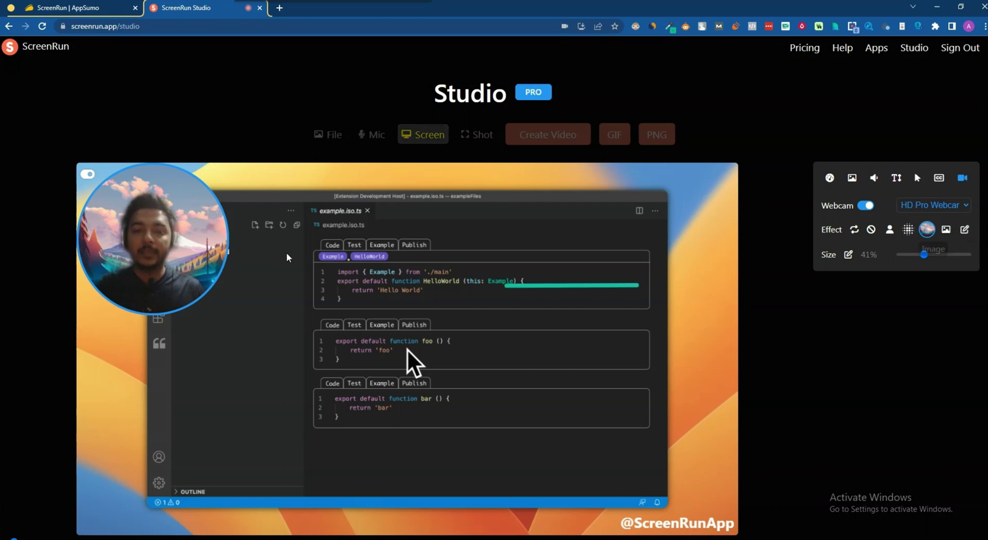
{"action": "left_click", "coordinate": [910, 230]}
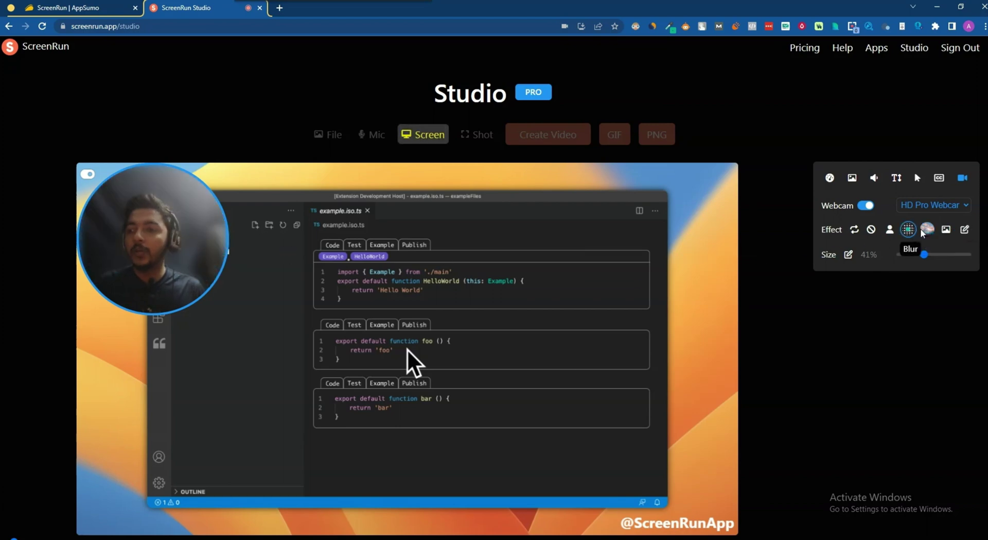
{"action": "left_click", "coordinate": [965, 229]}
{"action": "left_click", "coordinate": [943, 263]}
{"action": "left_click_drag", "start_coordinate": [945, 265], "coordinate": [955, 244]}
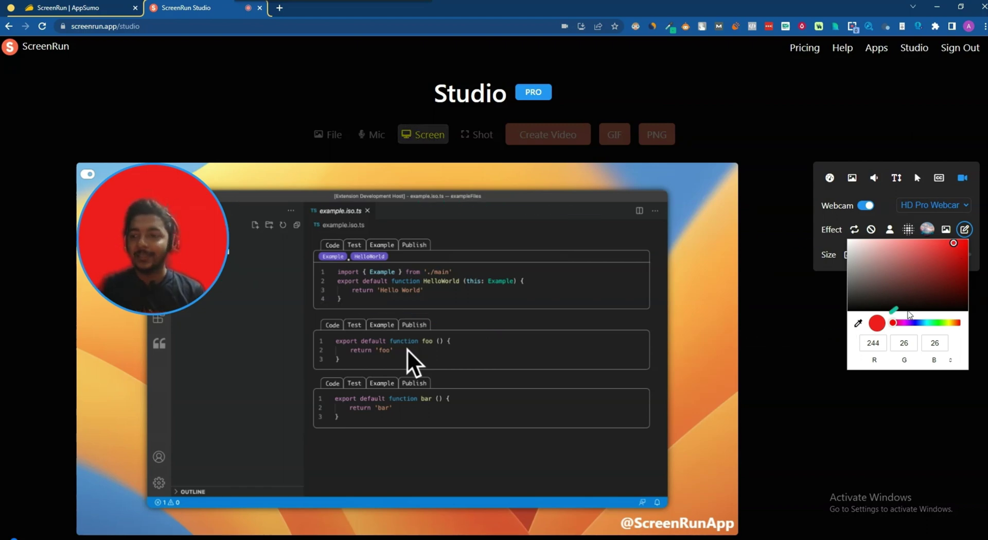
{"action": "left_click", "coordinate": [928, 323]}
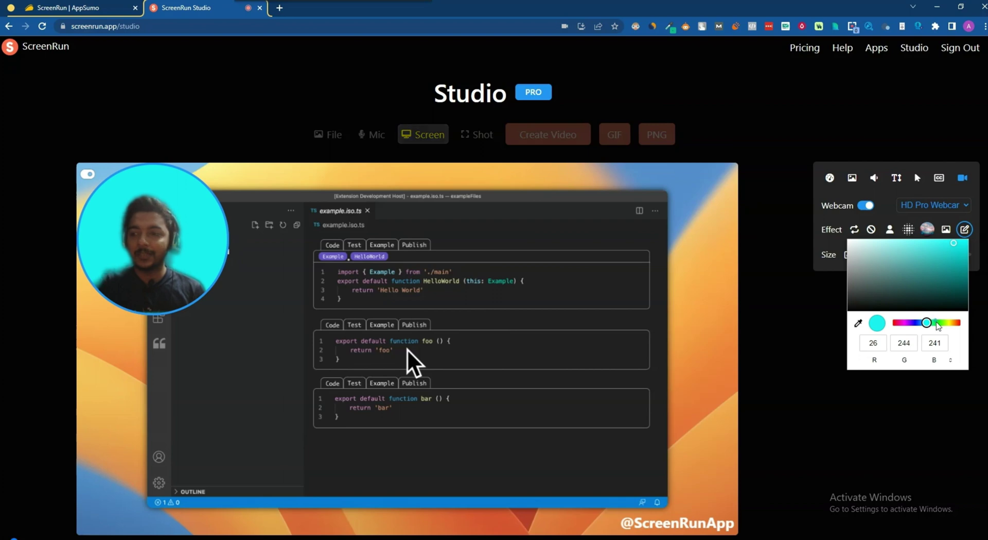
{"action": "left_click_drag", "start_coordinate": [875, 286], "coordinate": [852, 295]}
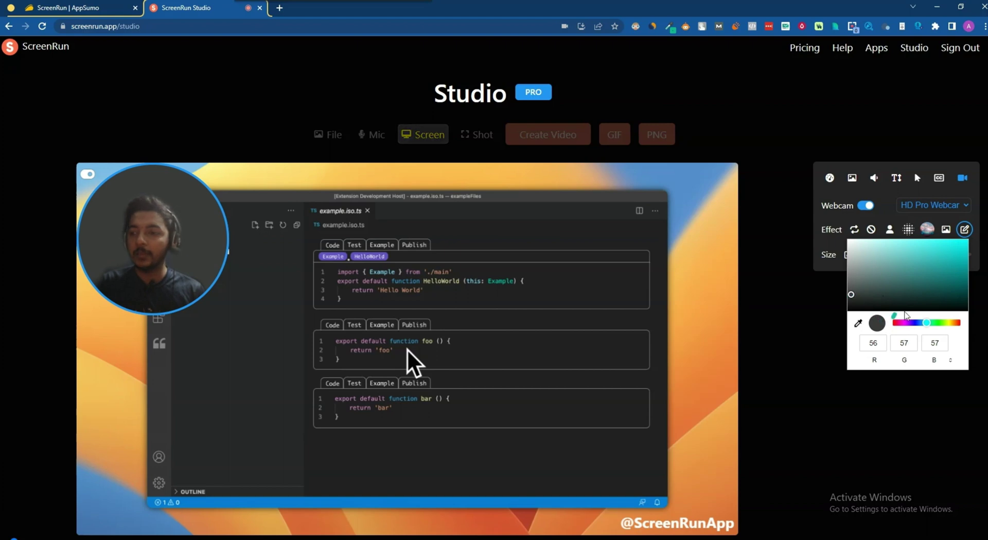
{"action": "left_click", "coordinate": [909, 228]}
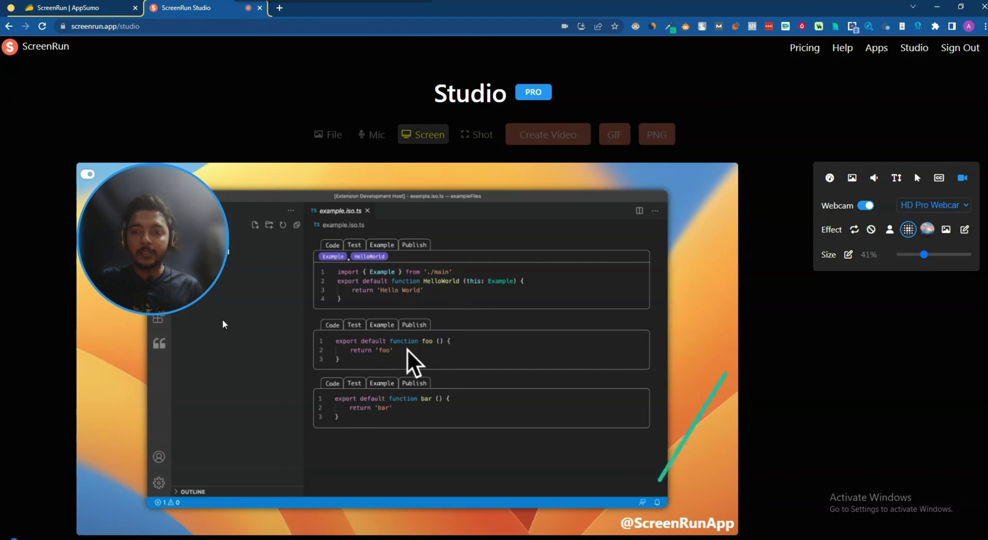
{"action": "scroll", "coordinate": [422, 297], "scroll_direction": "down", "scroll_amount": 2}
{"action": "scroll", "coordinate": [422, 298], "scroll_direction": "up", "scroll_amount": 2}
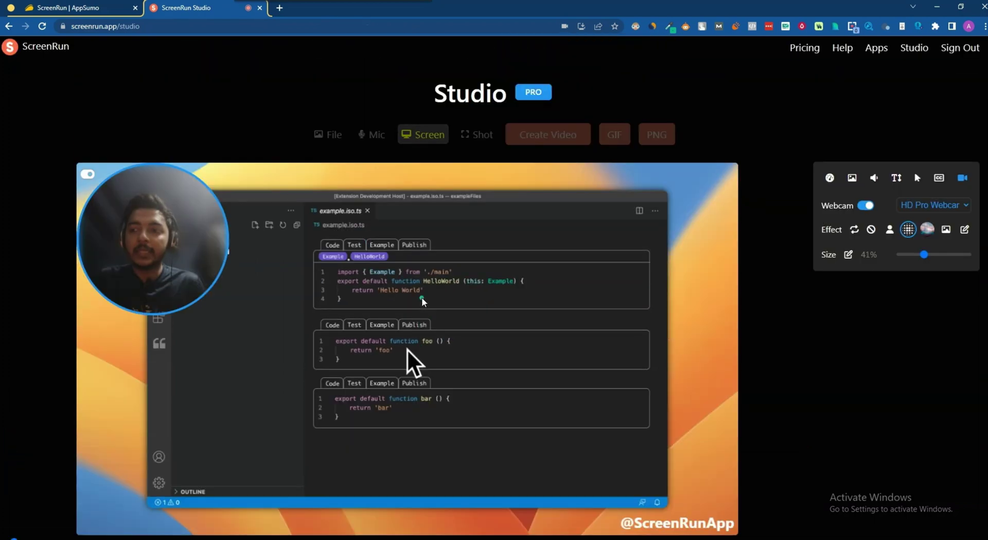
Set zoom to 1.8× max, 1.7s duration and 1.5s speed, and switch on the 3 countdown
{"action": "left_click", "coordinate": [830, 180]}
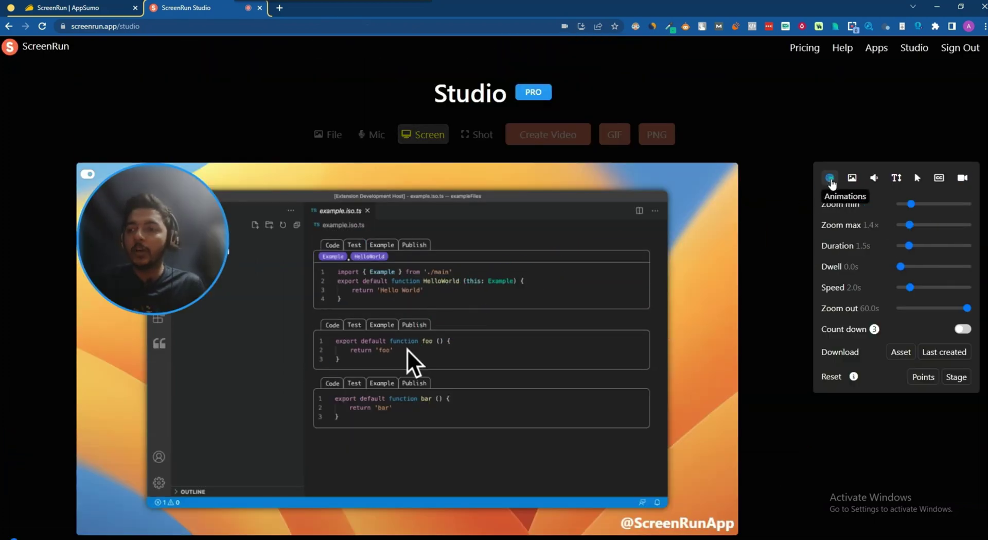
{"action": "left_click_drag", "start_coordinate": [915, 207], "coordinate": [919, 226]}
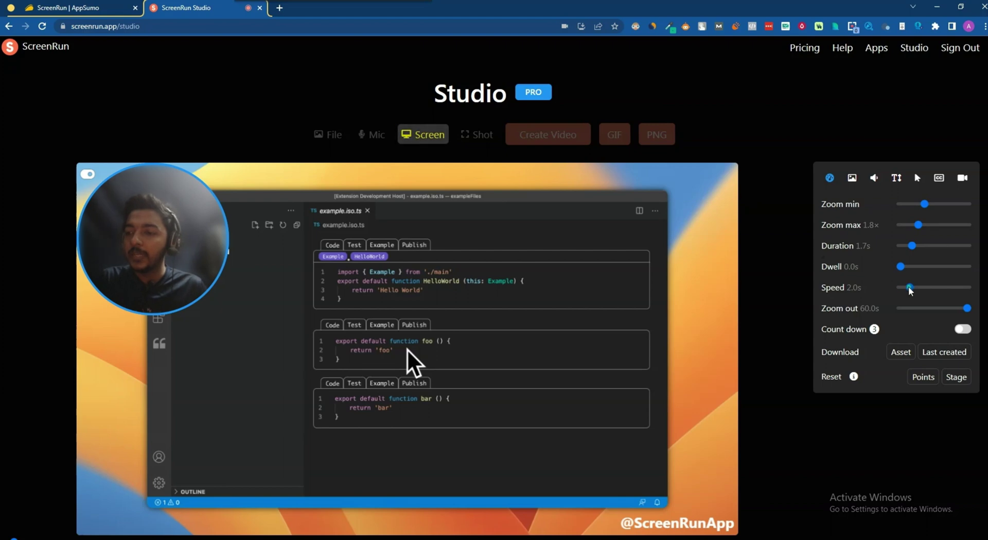
{"action": "left_click_drag", "start_coordinate": [909, 290], "coordinate": [906, 290]}
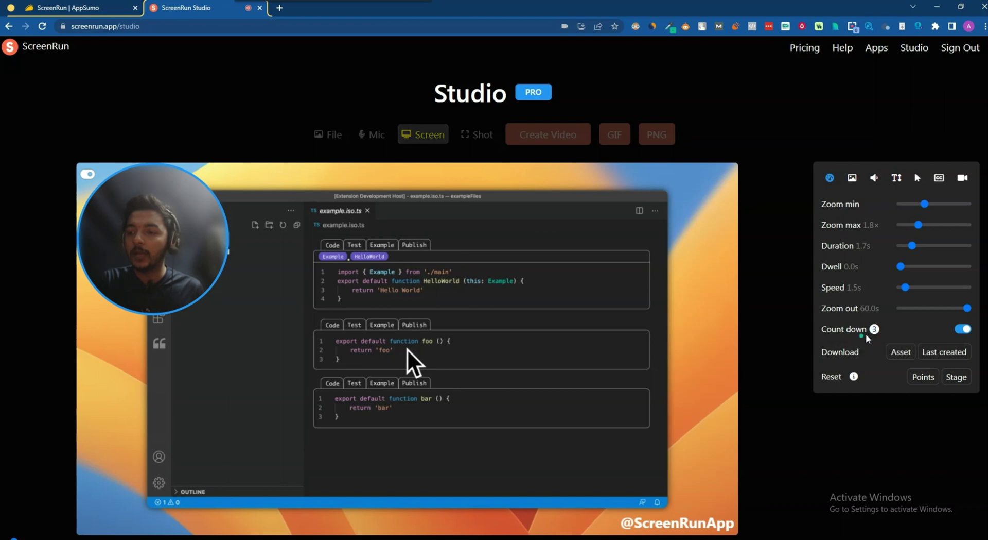
{"action": "left_click", "coordinate": [896, 354]}
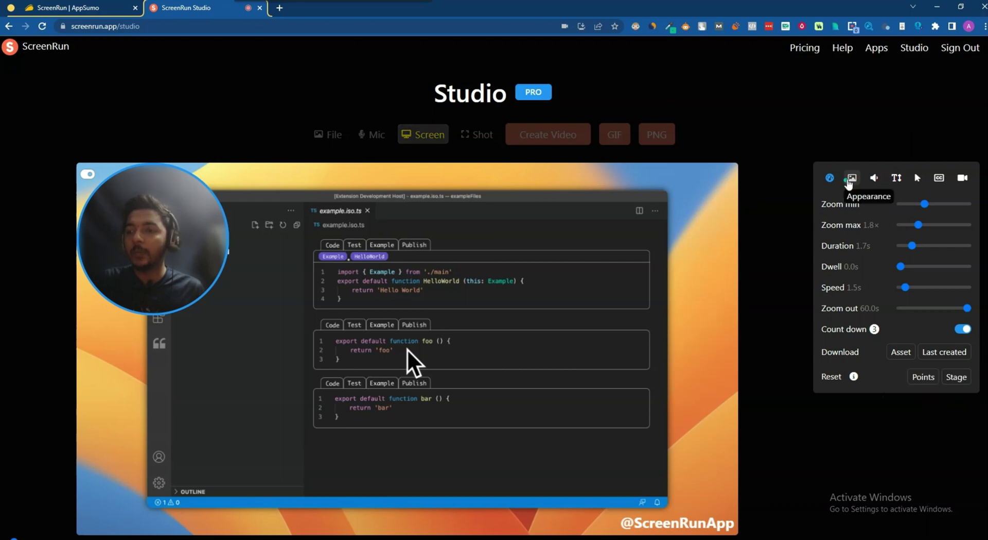
Cycle the Size through Vertical 9:16, Square 1:1 and Classic 4:3, then back to Wide 16:9
{"action": "left_click", "coordinate": [849, 180]}
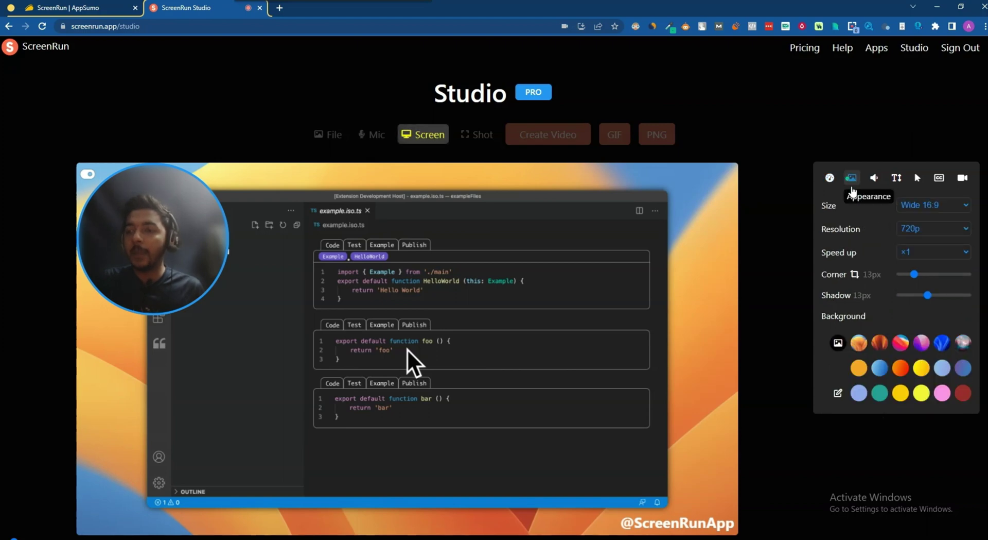
{"action": "left_click", "coordinate": [929, 206]}
{"action": "left_click", "coordinate": [927, 228]}
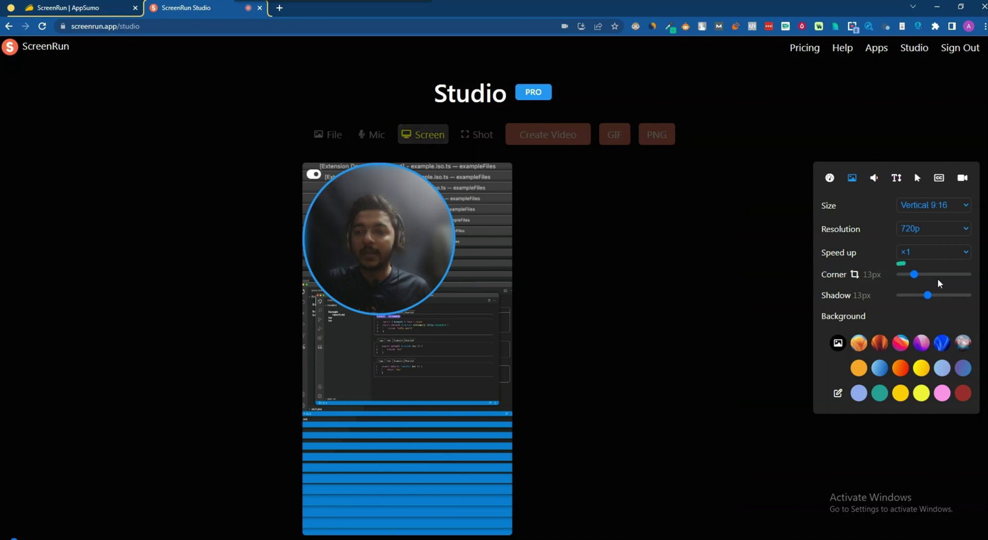
{"action": "left_click", "coordinate": [924, 206]}
{"action": "left_click", "coordinate": [922, 238]}
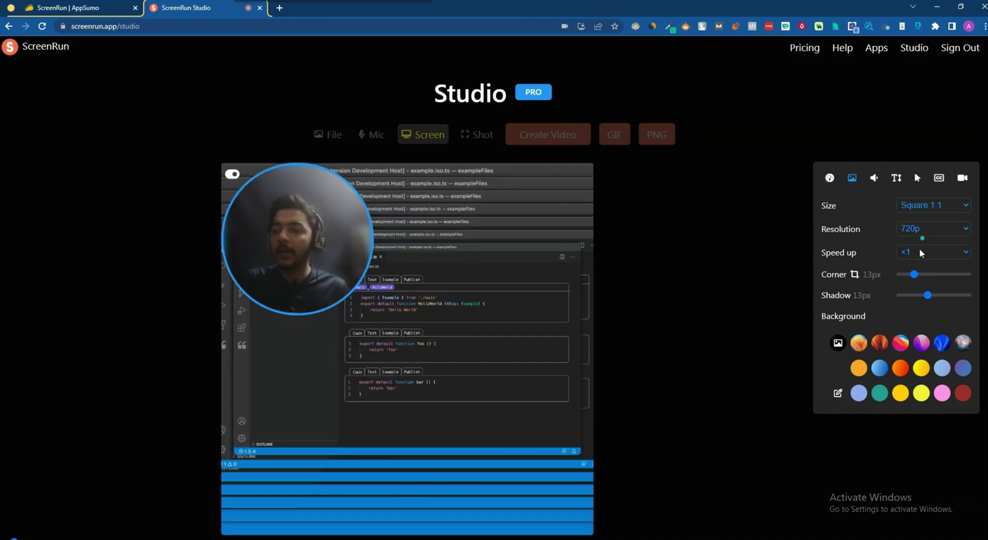
{"action": "left_click", "coordinate": [924, 206]}
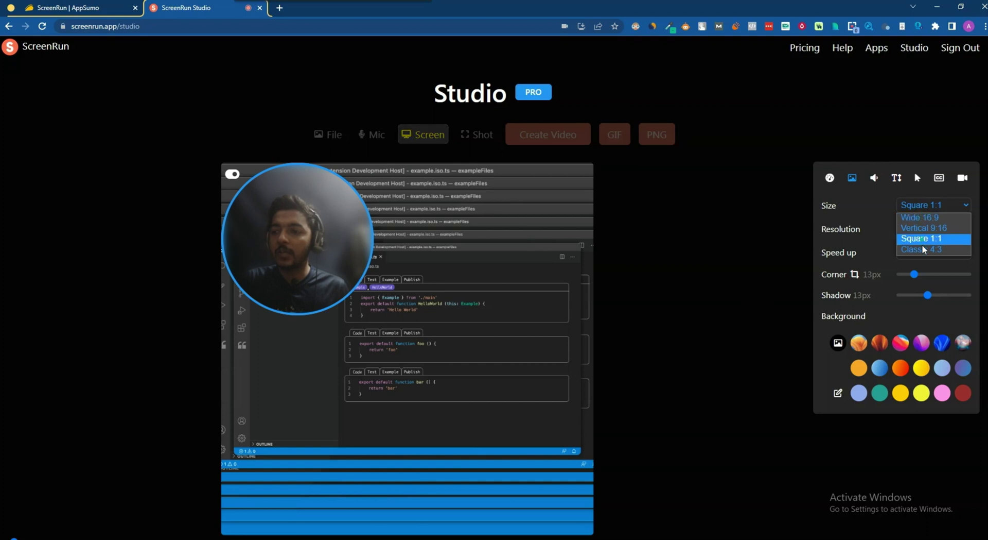
{"action": "left_click", "coordinate": [924, 249]}
{"action": "left_click", "coordinate": [933, 204]}
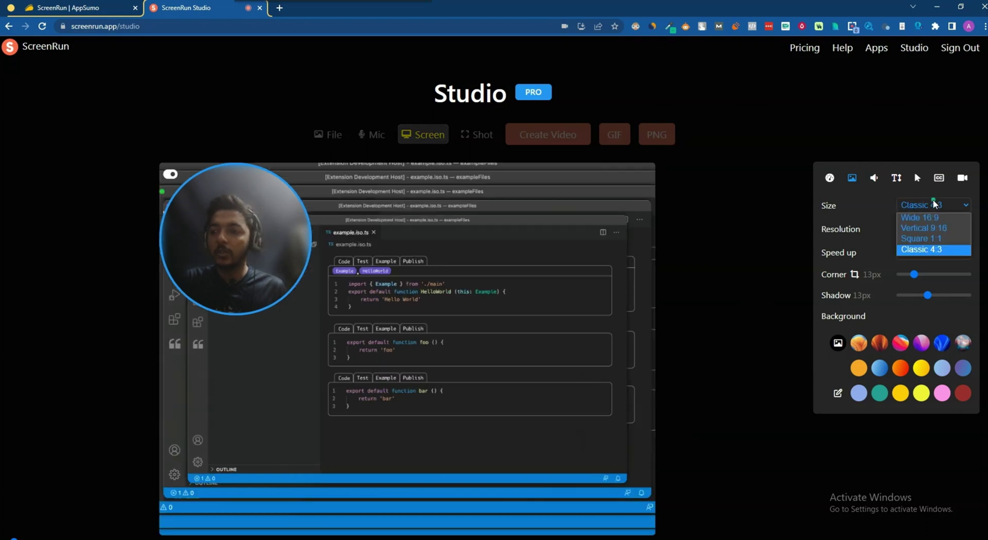
{"action": "left_click", "coordinate": [933, 215]}
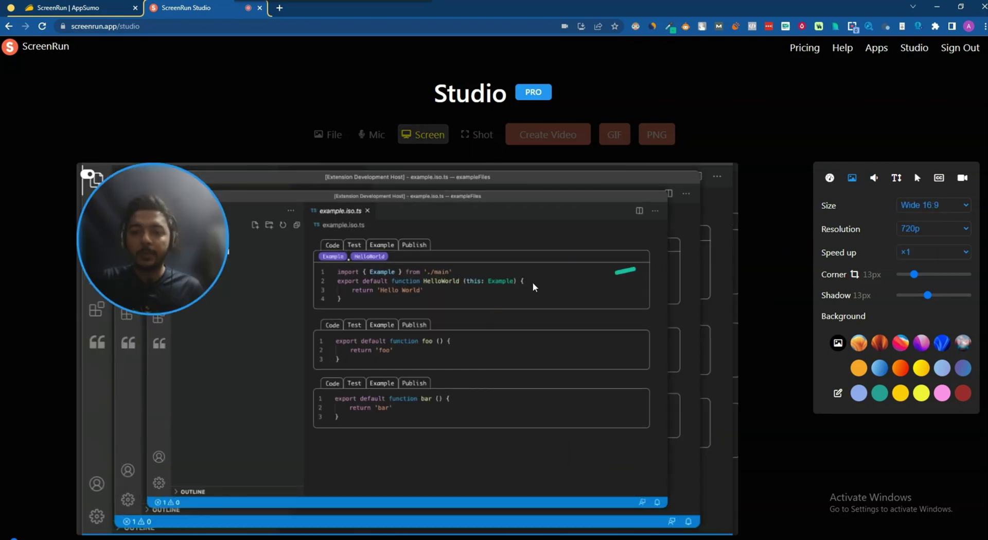
Try 4K (beta) resolution, settle on HD 1080p, and keep Speed up at ×1
{"action": "left_click", "coordinate": [926, 228]}
{"action": "left_click", "coordinate": [920, 250]}
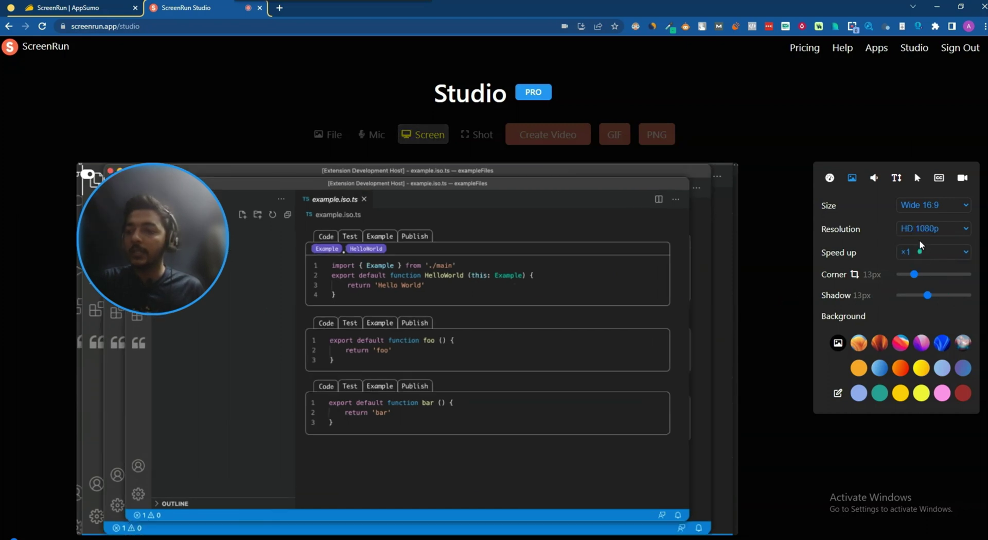
{"action": "left_click", "coordinate": [926, 229]}
{"action": "left_click", "coordinate": [927, 262]}
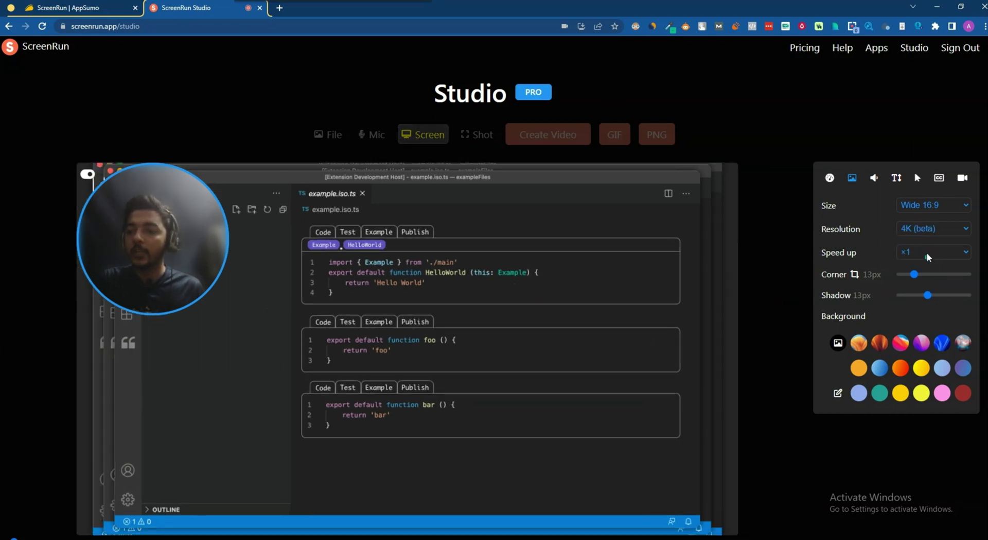
{"action": "left_click", "coordinate": [927, 230]}
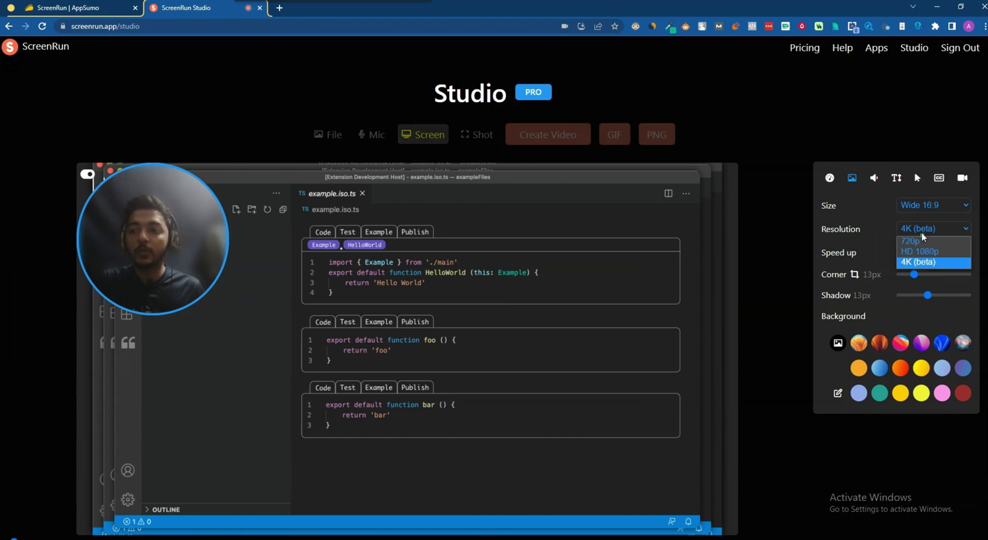
{"action": "left_click", "coordinate": [929, 252]}
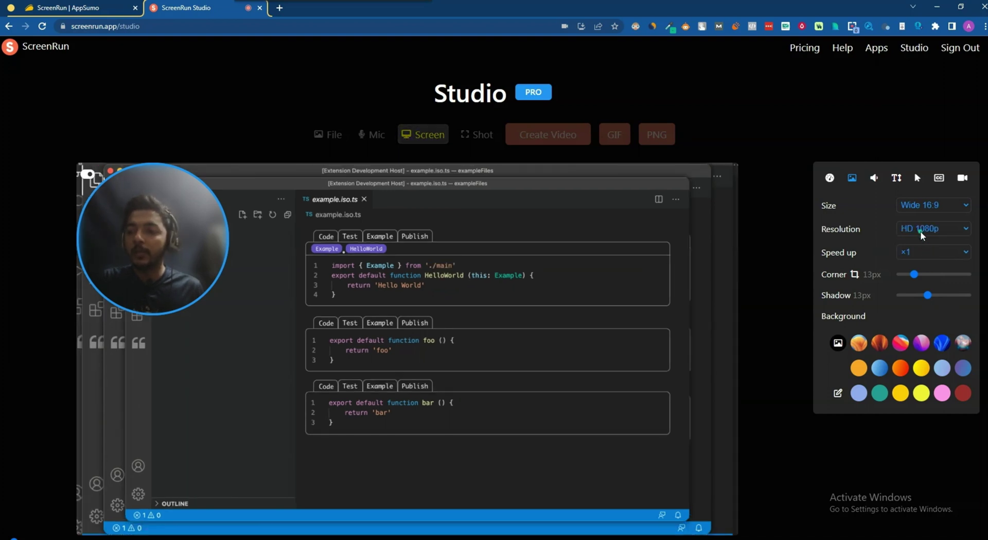
{"action": "left_click", "coordinate": [921, 254]}
{"action": "left_click", "coordinate": [921, 260]}
Increase the corner rounding and raise the recording's shadow to 20px
{"action": "left_click_drag", "start_coordinate": [914, 274], "coordinate": [938, 278]}
{"action": "scroll", "coordinate": [415, 334], "scroll_direction": "down", "scroll_amount": 2}
{"action": "scroll", "coordinate": [414, 333], "scroll_direction": "up", "scroll_amount": 1}
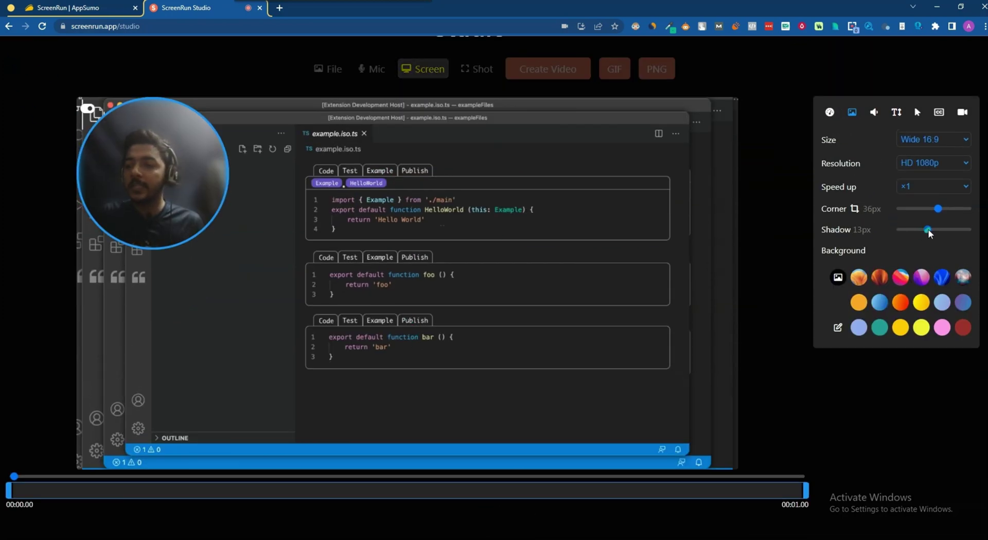
{"action": "mouse_move", "coordinate": [929, 234]}
{"action": "left_mouse_down"}
{"action": "mouse_move", "coordinate": [964, 232]}
{"action": "mouse_move", "coordinate": [897, 240]}
{"action": "mouse_move", "coordinate": [941, 242]}
{"action": "left_mouse_up"}
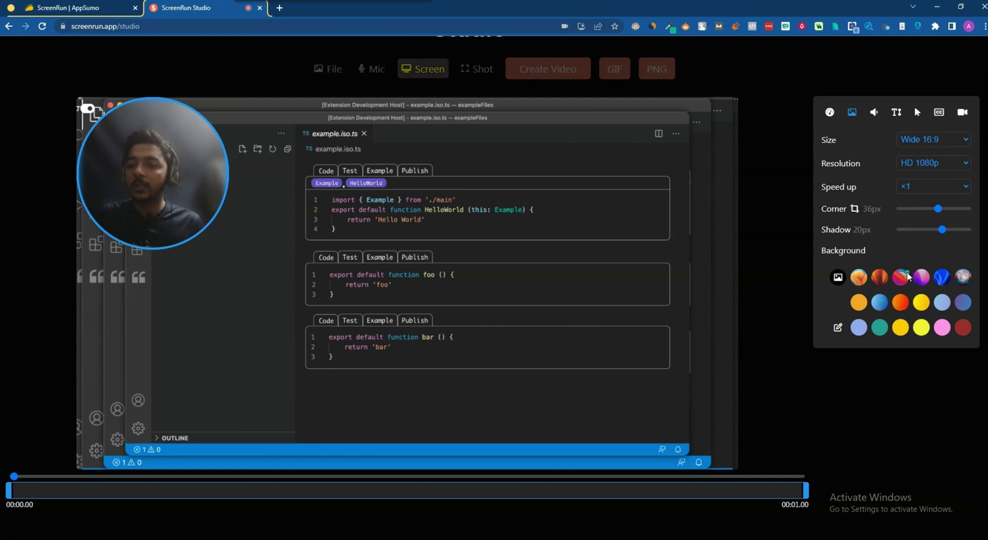
{"action": "scroll", "coordinate": [909, 276], "scroll_direction": "up", "scroll_amount": 2}
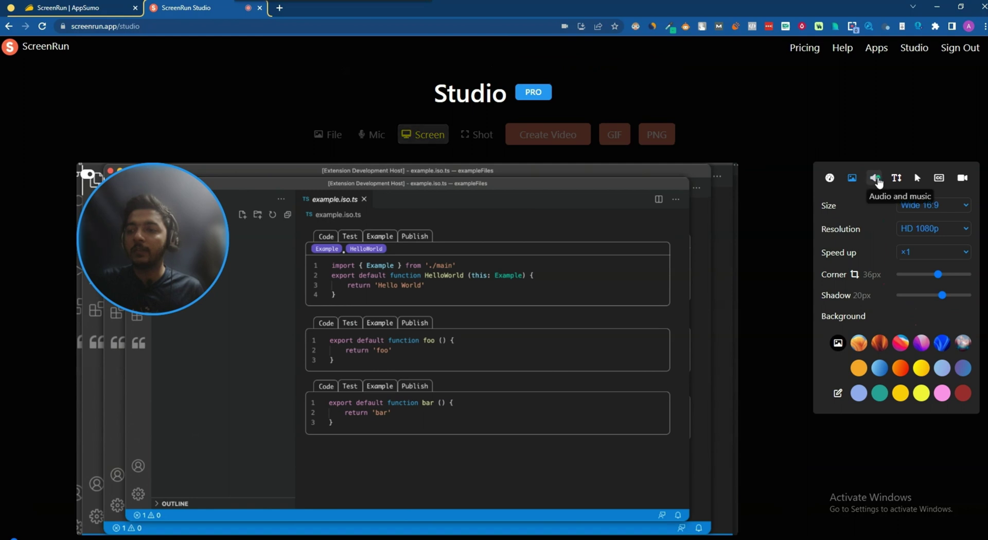
Preview the Chill Groove Sec track, set Music back to No Music, and keep the default microphone
{"action": "left_click", "coordinate": [876, 178]}
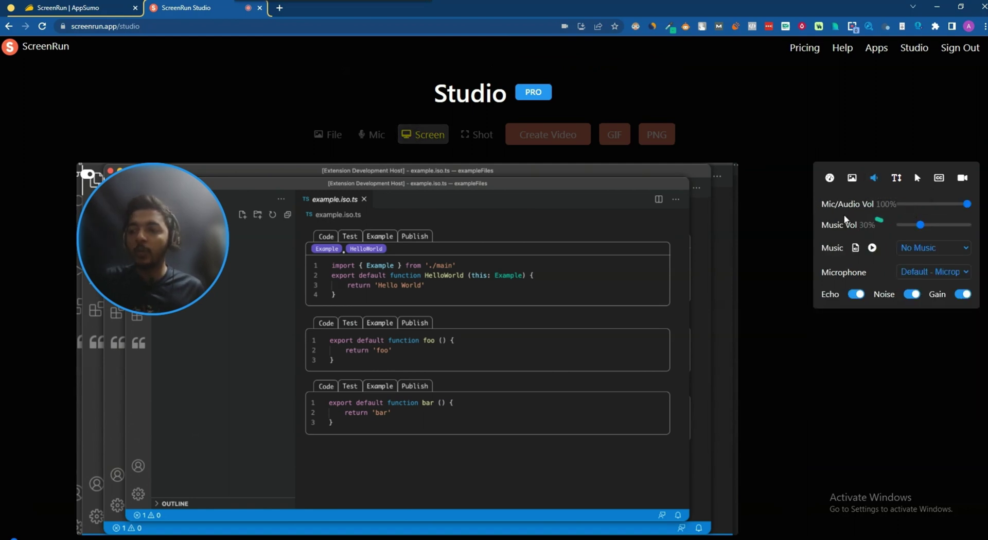
{"action": "left_click", "coordinate": [916, 249]}
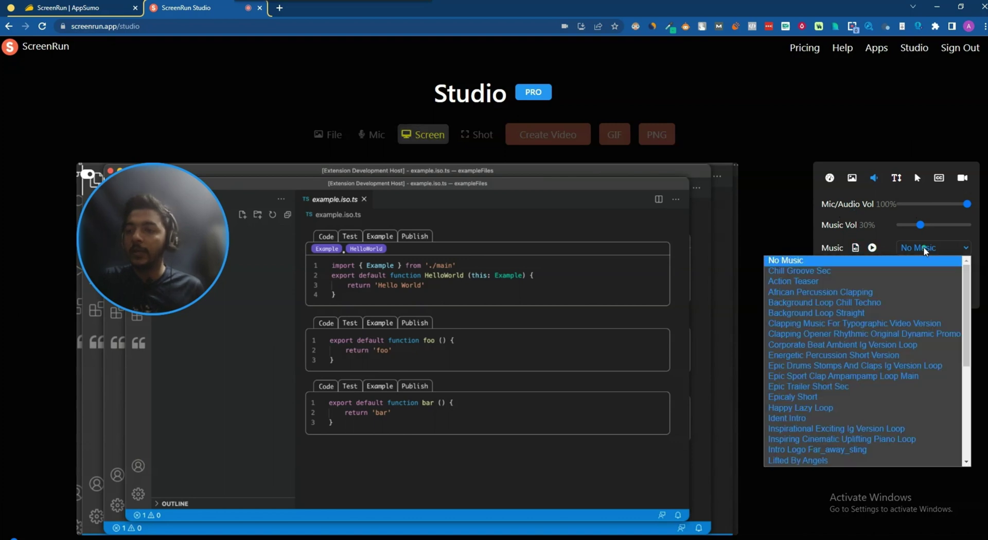
{"action": "left_click", "coordinate": [814, 270]}
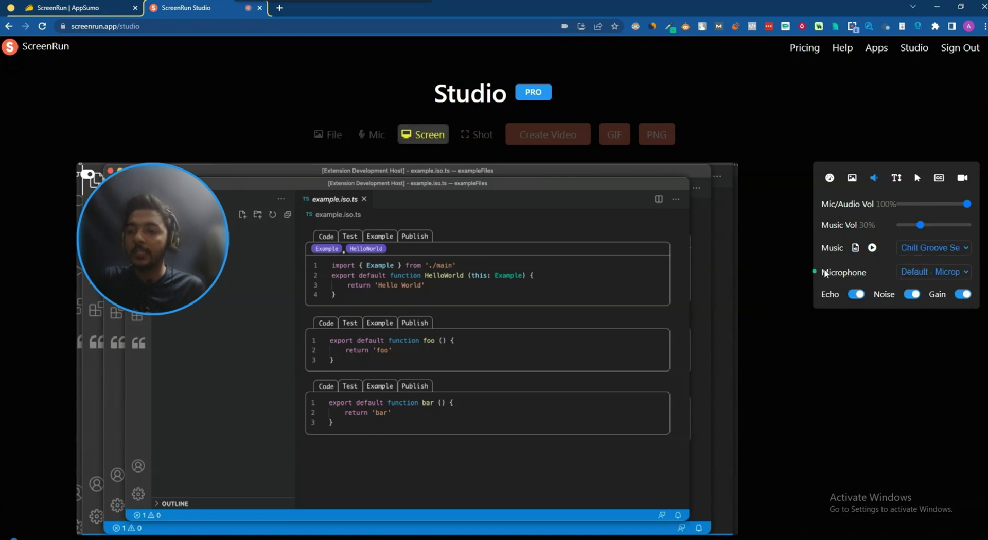
{"action": "left_click", "coordinate": [873, 248]}
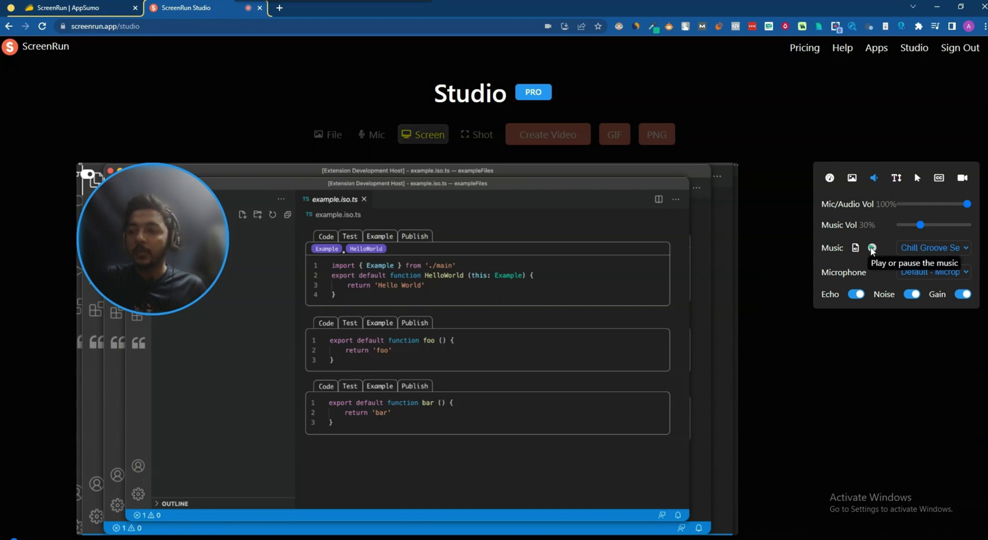
{"action": "left_click", "coordinate": [917, 251]}
{"action": "left_click", "coordinate": [889, 260]}
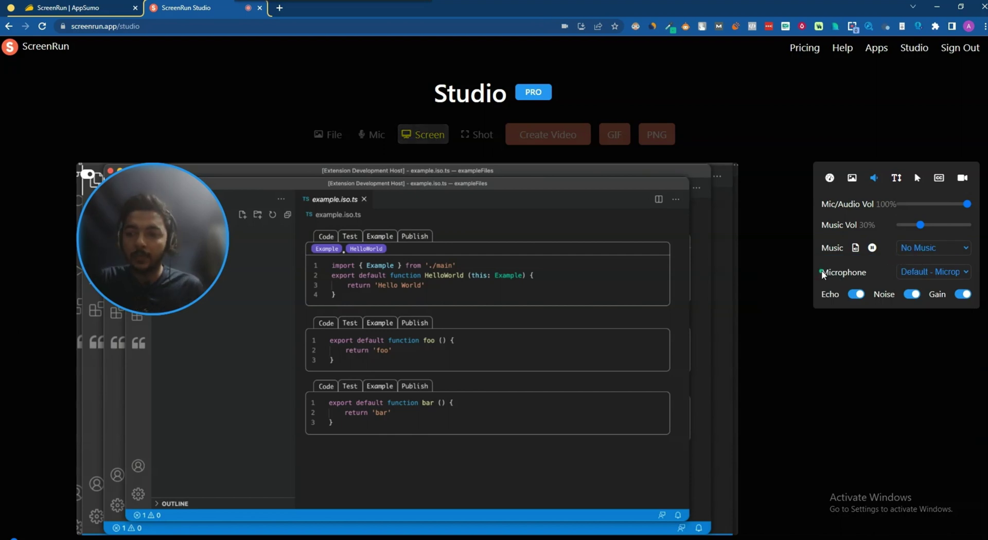
{"action": "left_click", "coordinate": [929, 272]}
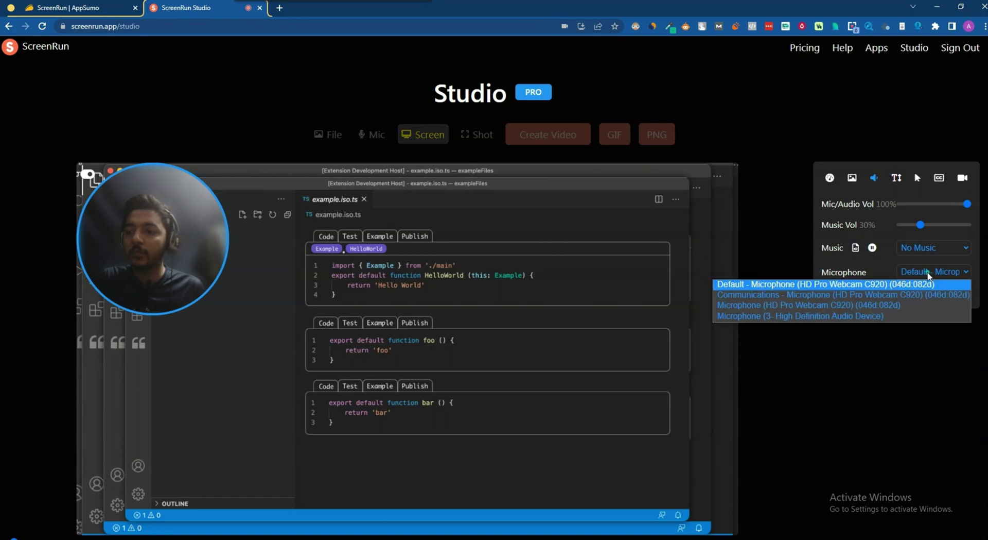
{"action": "left_click", "coordinate": [927, 284]}
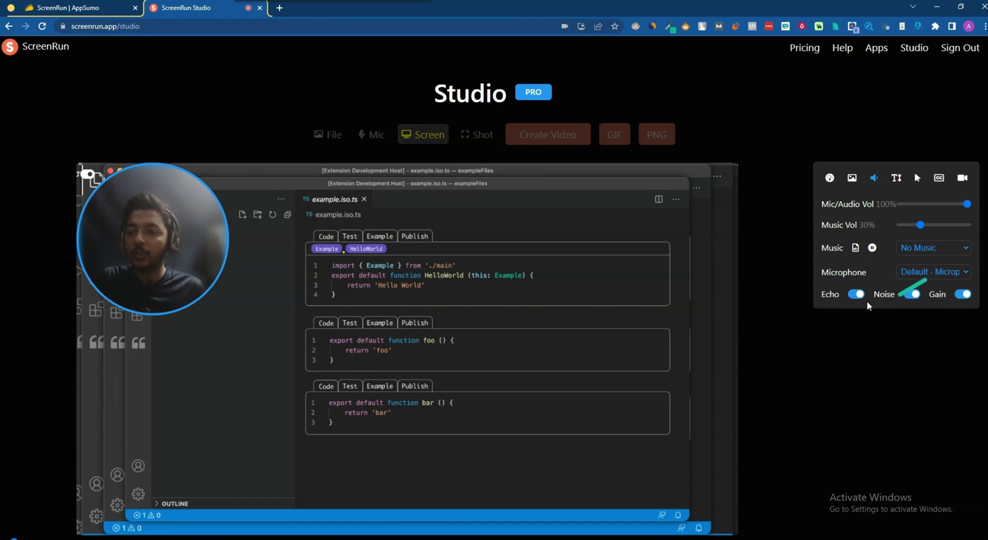
Shrink the caption font size to 30px and keep the Default caption font
{"action": "left_click", "coordinate": [897, 179]}
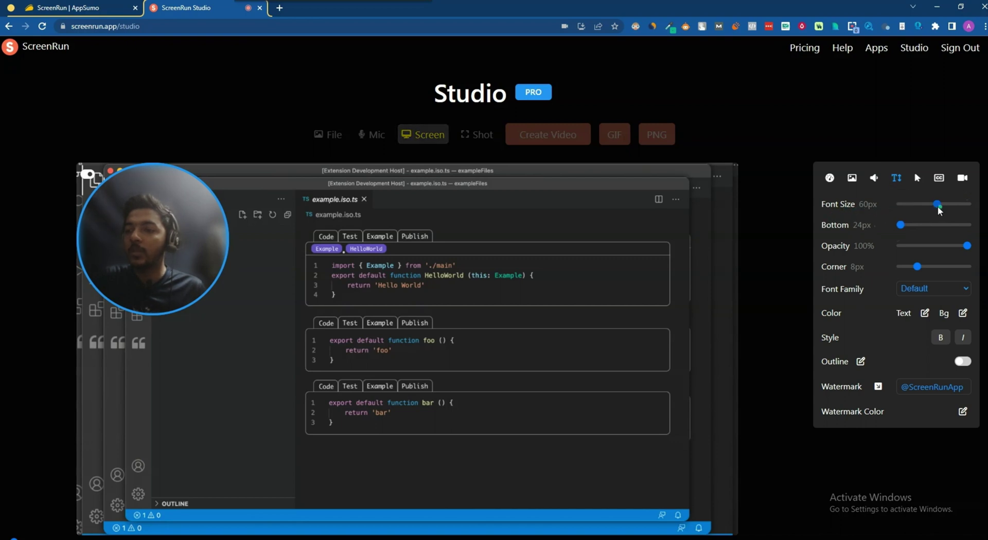
{"action": "left_click_drag", "start_coordinate": [937, 205], "coordinate": [921, 210]}
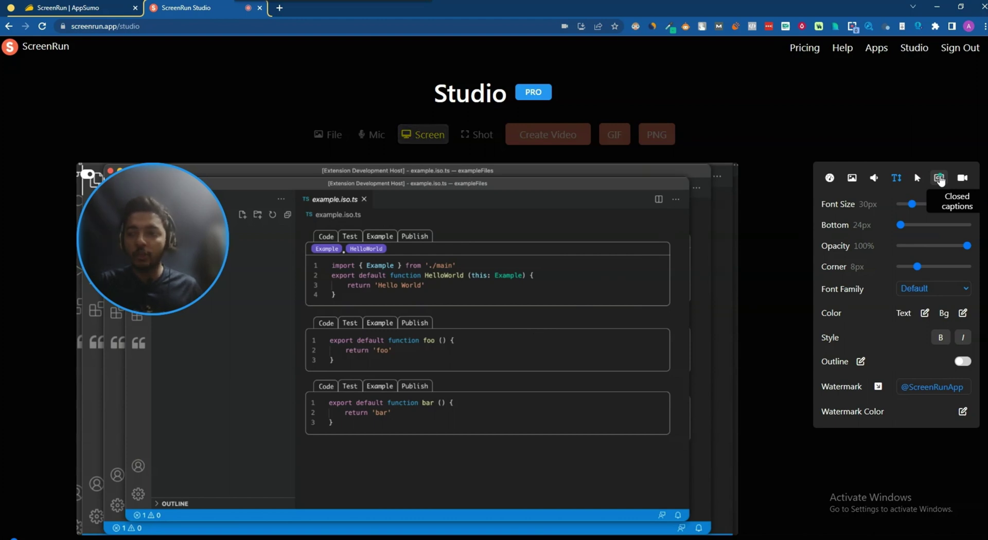
{"action": "left_click", "coordinate": [927, 290]}
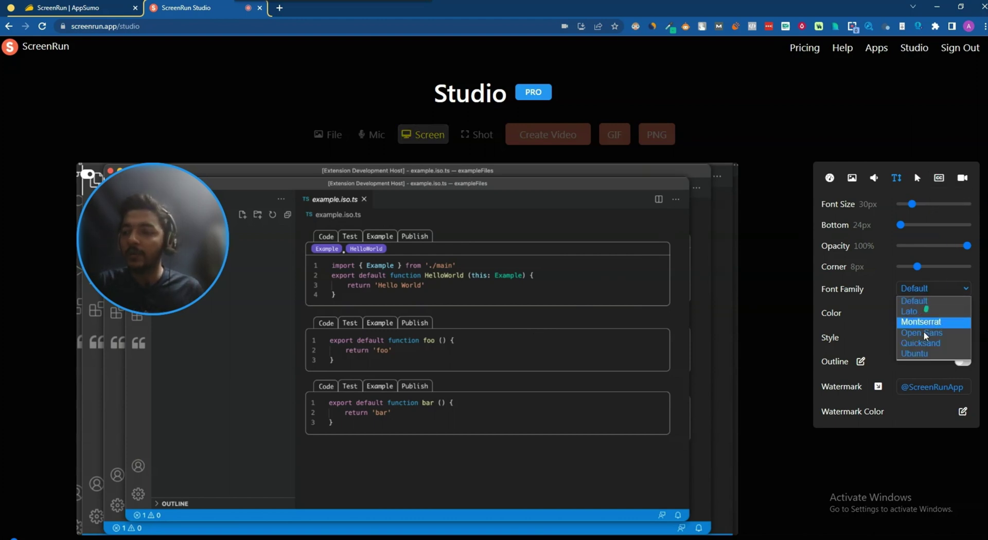
{"action": "left_click", "coordinate": [927, 301]}
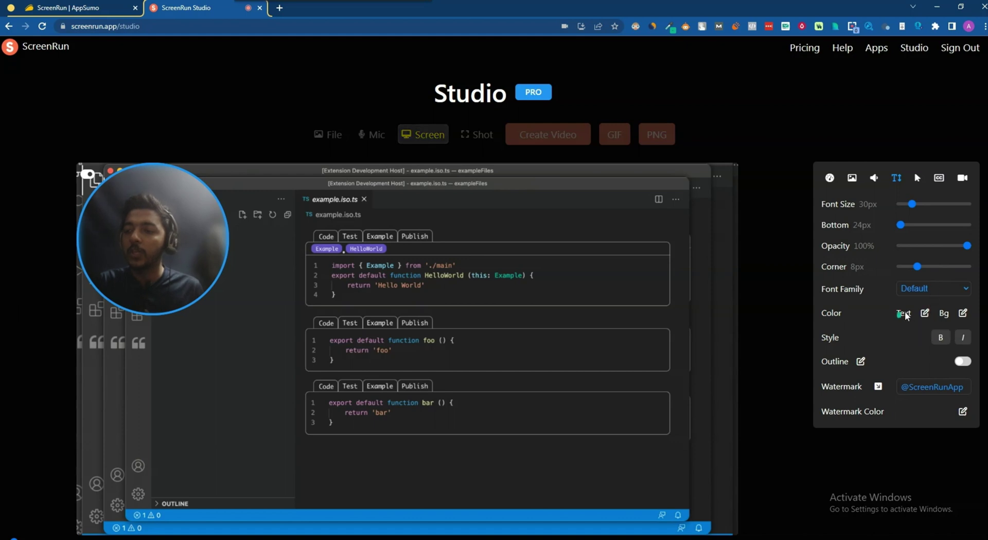
Browse the caption text and background colour options without changing them
{"action": "left_click", "coordinate": [926, 314]}
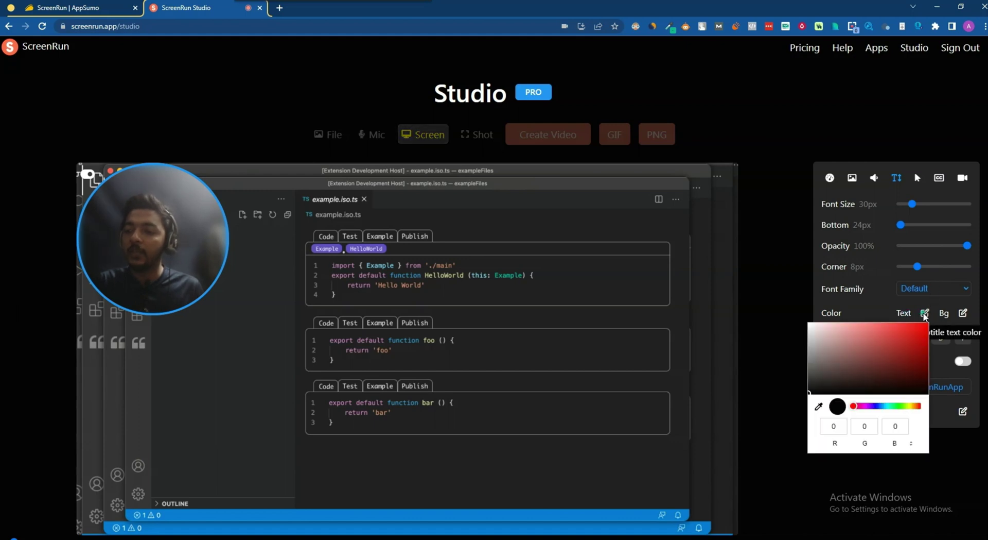
{"action": "left_click", "coordinate": [890, 312]}
{"action": "left_click", "coordinate": [962, 314]}
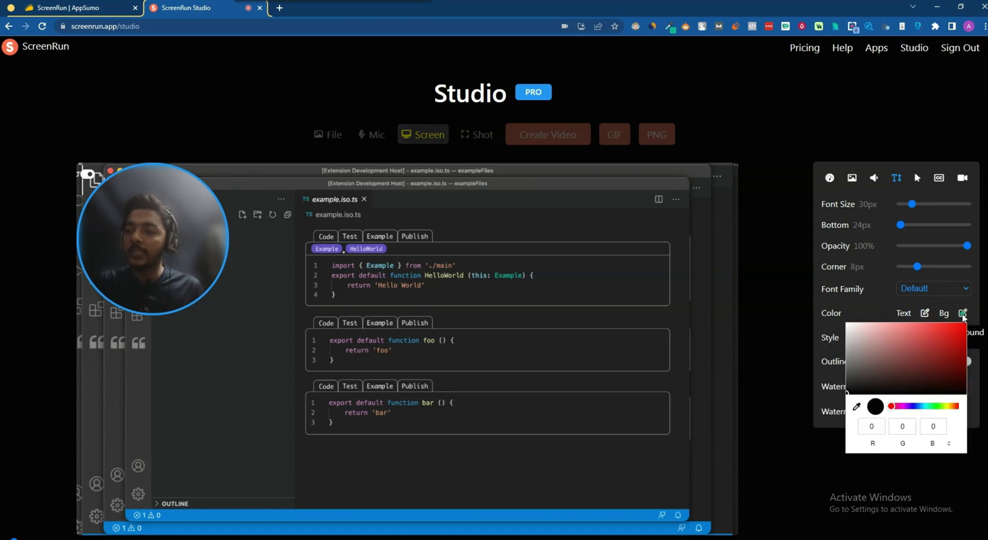
{"action": "left_click", "coordinate": [963, 314]}
{"action": "left_click", "coordinate": [962, 314]}
{"action": "left_click", "coordinate": [864, 307]}
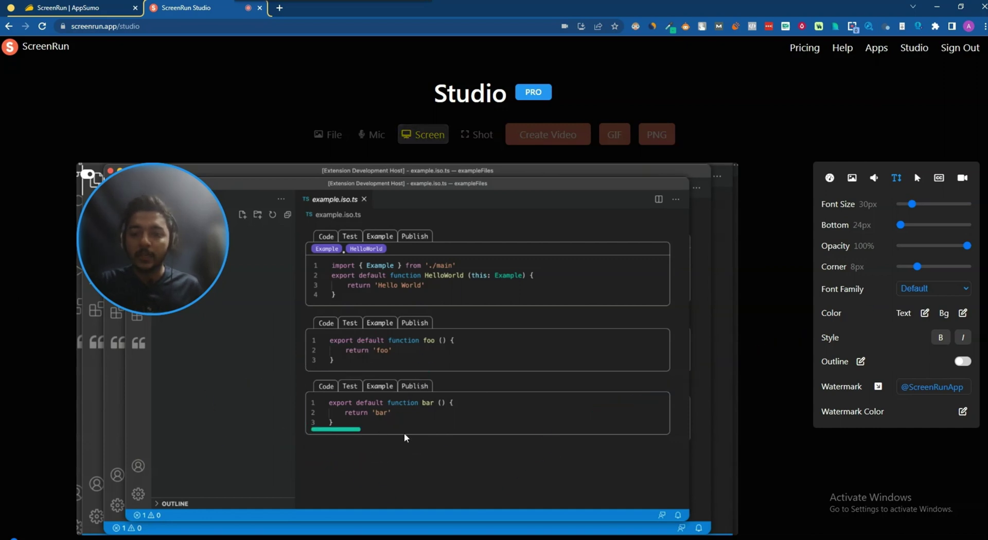
{"action": "left_click", "coordinate": [925, 313]}
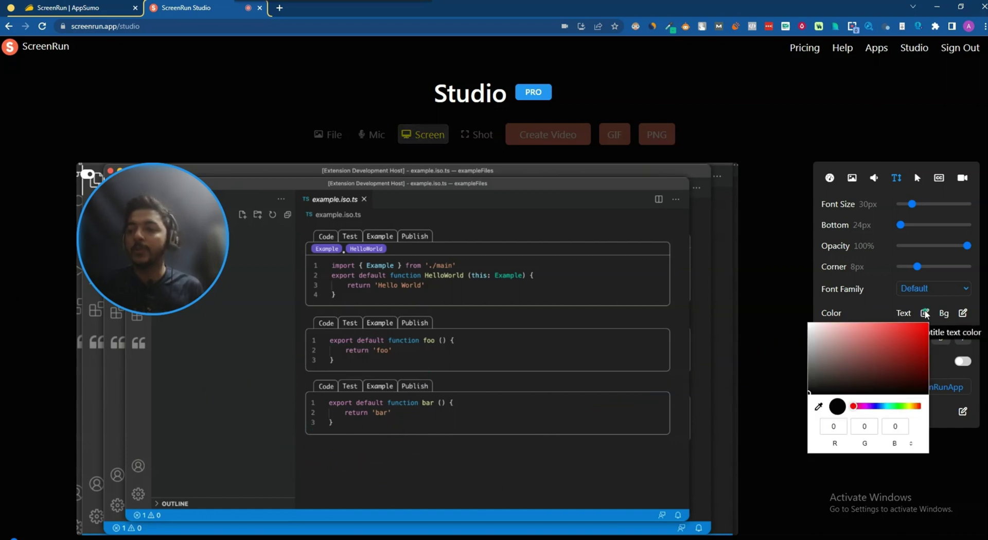
{"action": "left_click", "coordinate": [887, 302]}
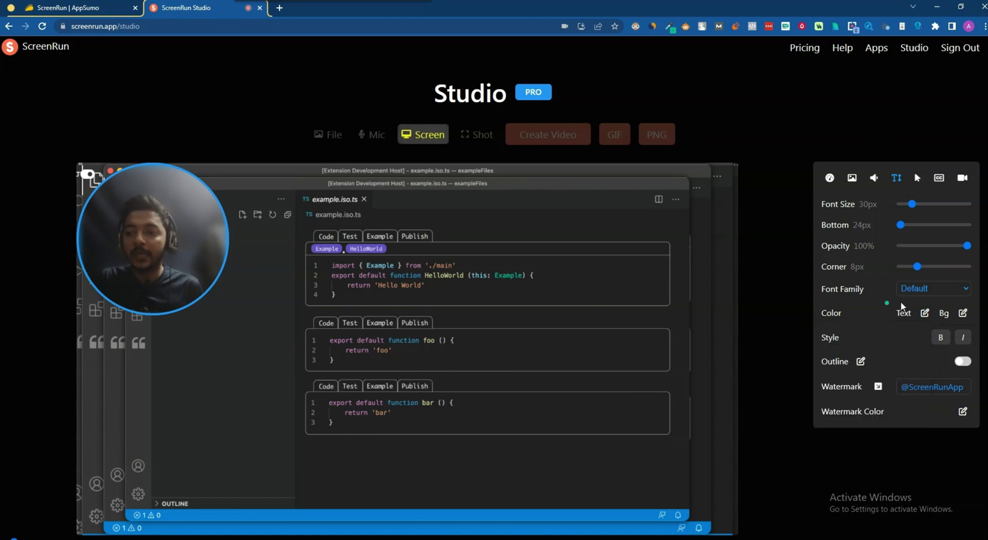
Set the caption background colour to white (255,255,255)
{"action": "left_click", "coordinate": [964, 312]}
{"action": "left_click", "coordinate": [861, 307]}
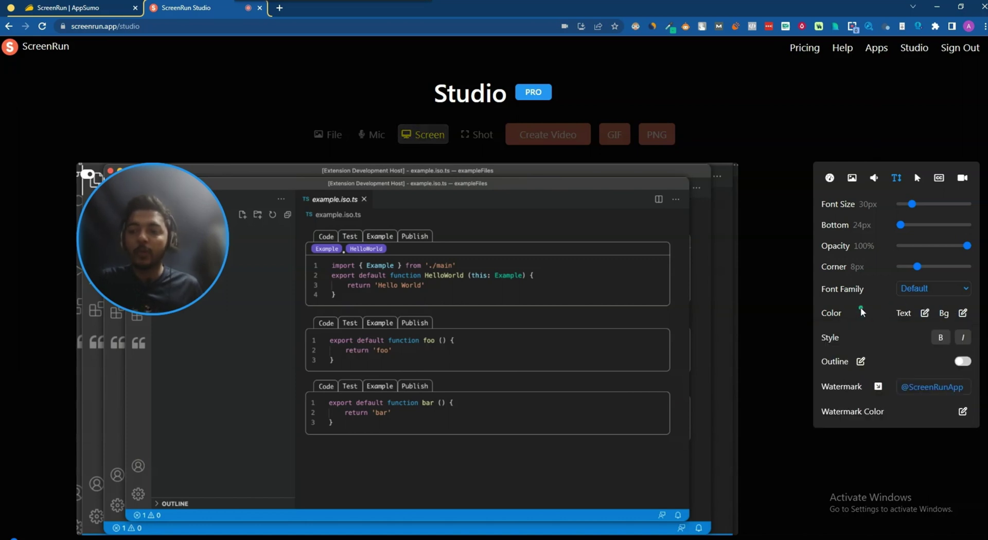
{"action": "left_click", "coordinate": [925, 313]}
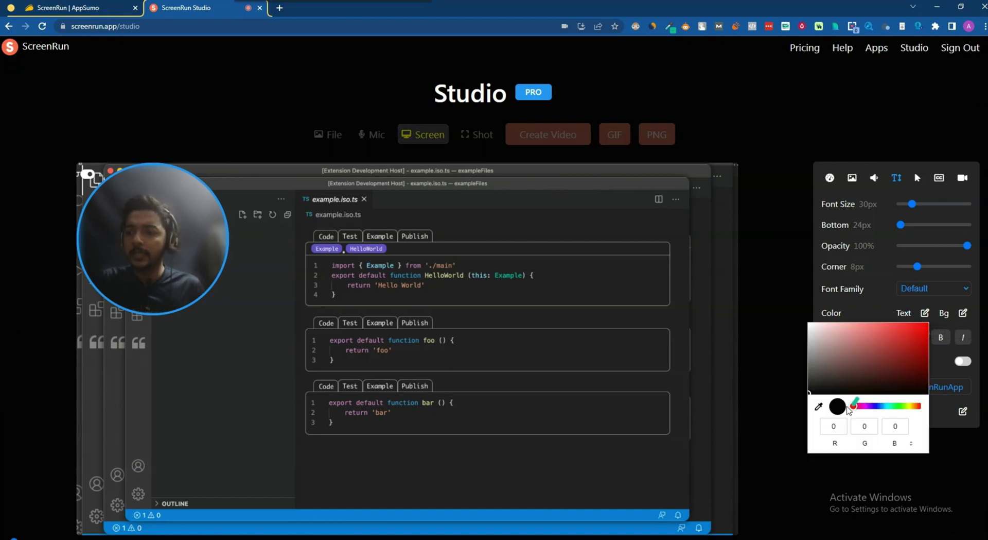
{"action": "left_click", "coordinate": [869, 316]}
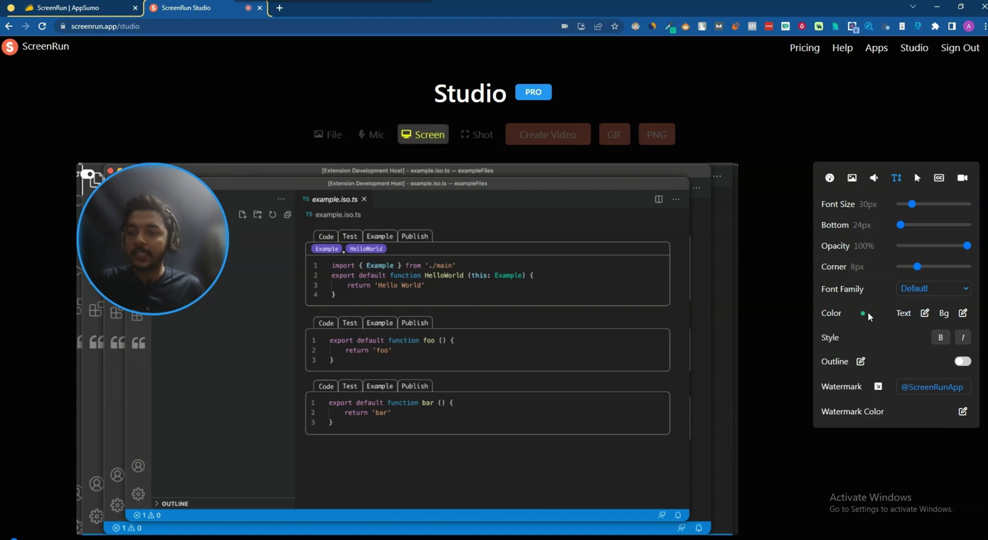
{"action": "left_click", "coordinate": [962, 313]}
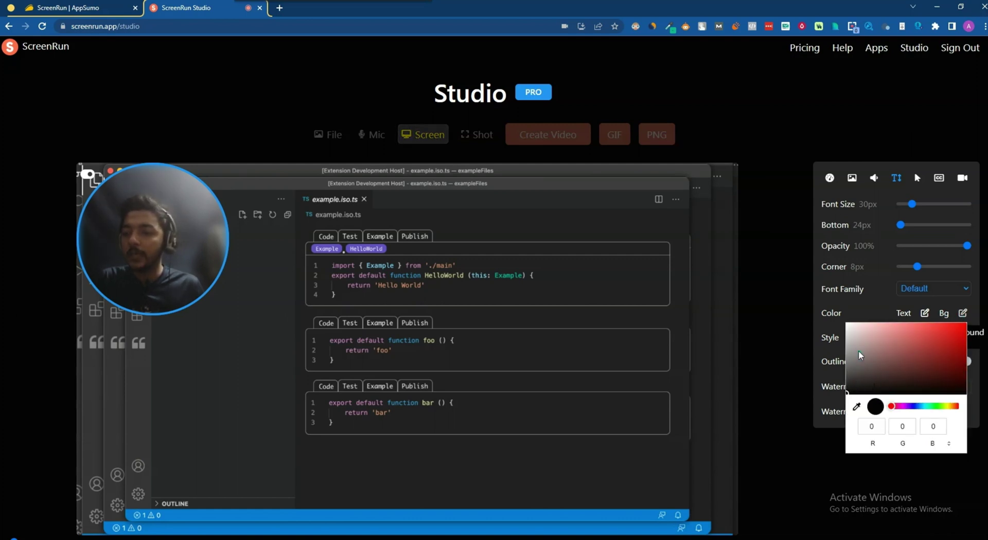
{"action": "left_click_drag", "start_coordinate": [857, 341], "coordinate": [846, 323]}
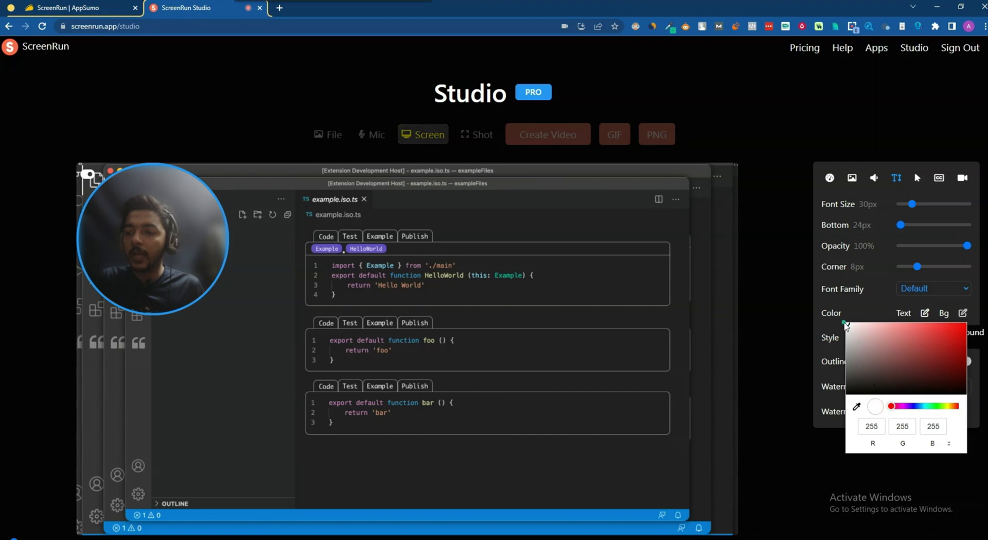
{"action": "left_click", "coordinate": [860, 314]}
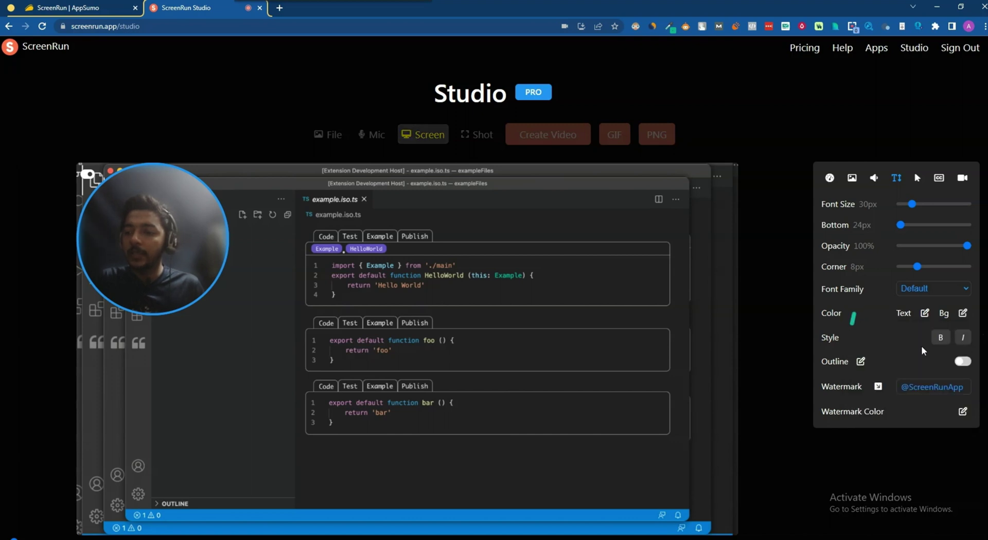
Make the captions bold with the text outline on and italic off
{"action": "left_click", "coordinate": [941, 337]}
{"action": "left_click", "coordinate": [965, 338]}
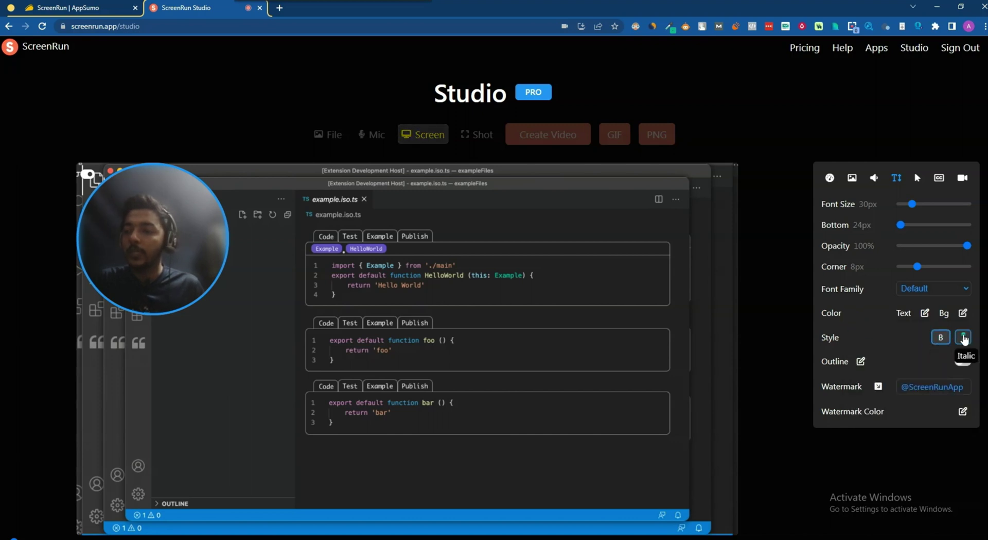
{"action": "left_click", "coordinate": [963, 361]}
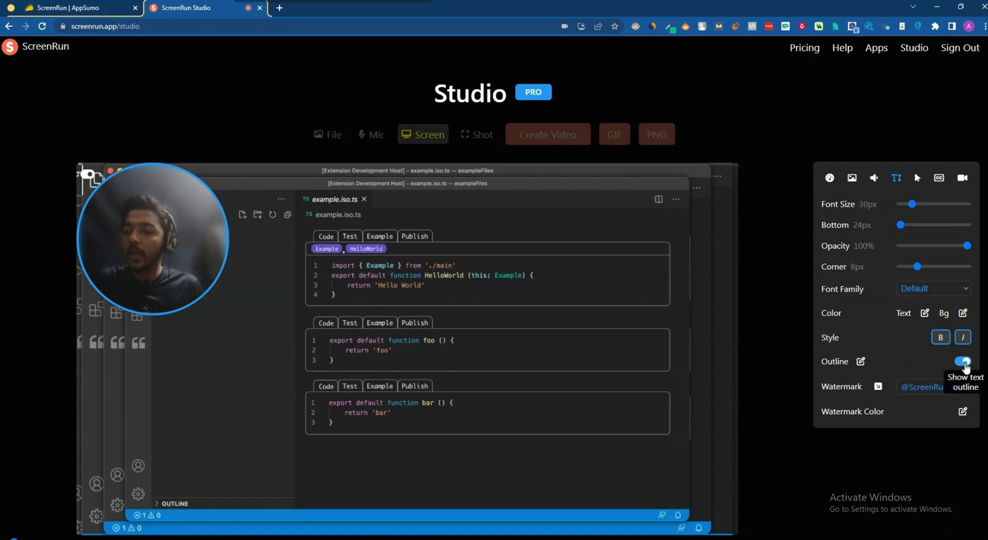
{"action": "left_click", "coordinate": [964, 341]}
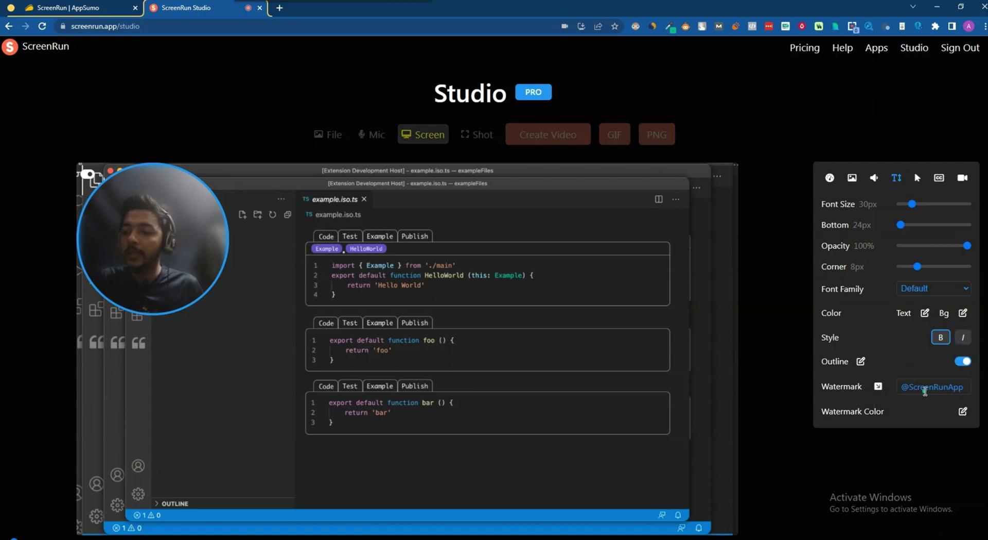
{"action": "scroll", "coordinate": [483, 450], "scroll_direction": "down", "scroll_amount": 3}
{"action": "scroll", "coordinate": [875, 412], "scroll_direction": "up", "scroll_amount": 2}
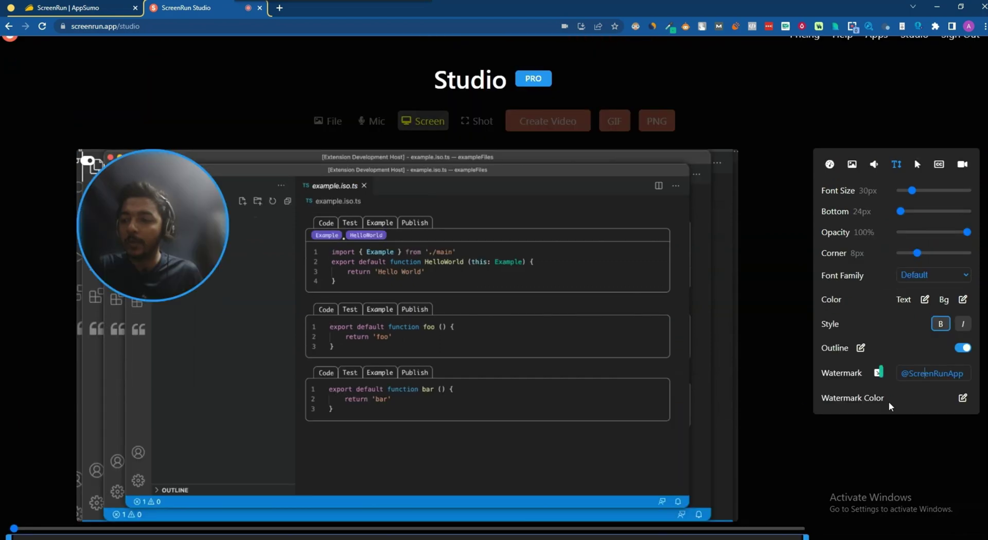
{"action": "double_click", "coordinate": [921, 373]}
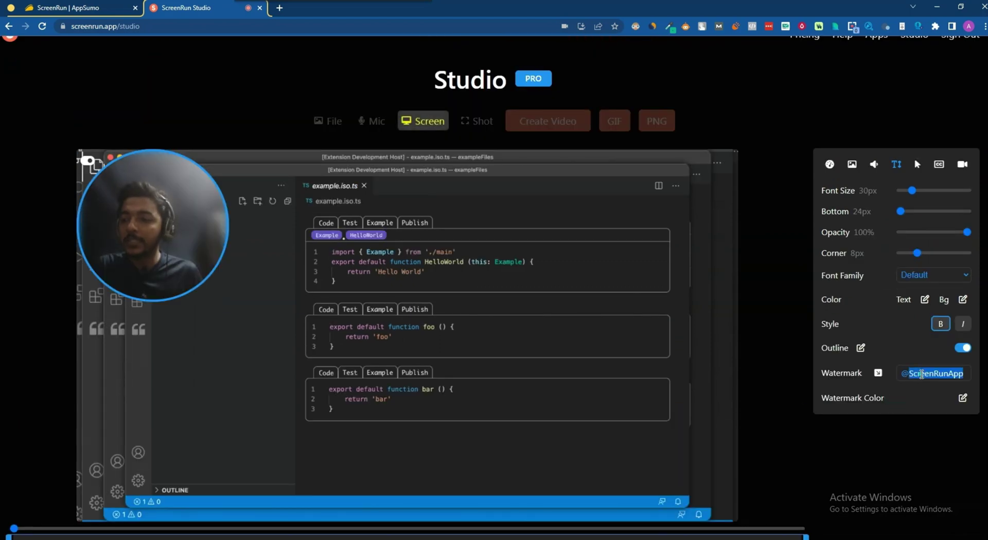
On the AppSumo ScreenRun page, highlight 'Custom watermark' in the Pro Plan features
{"action": "left_click", "coordinate": [98, 9]}
{"action": "scroll", "coordinate": [382, 156], "scroll_direction": "down", "scroll_amount": 3}
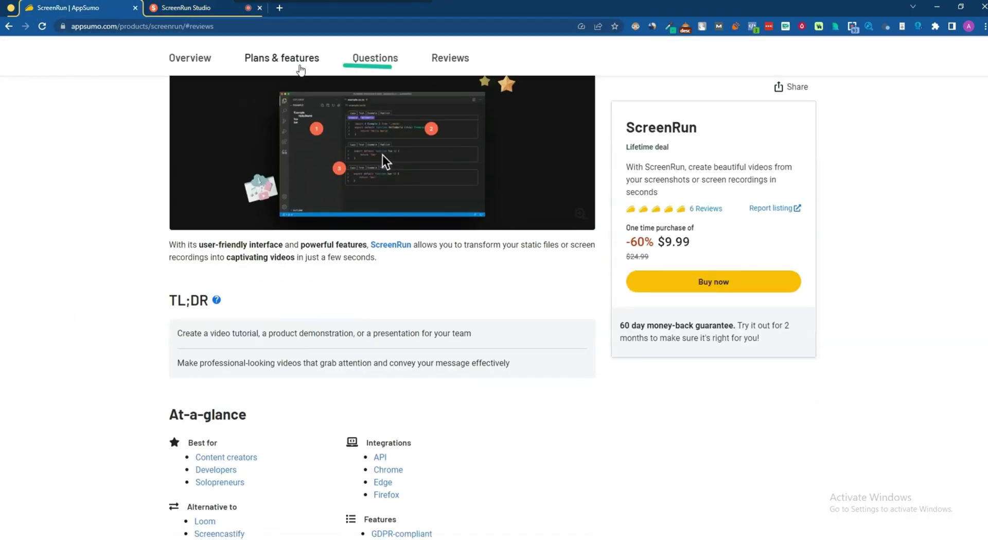
{"action": "left_click", "coordinate": [286, 81]}
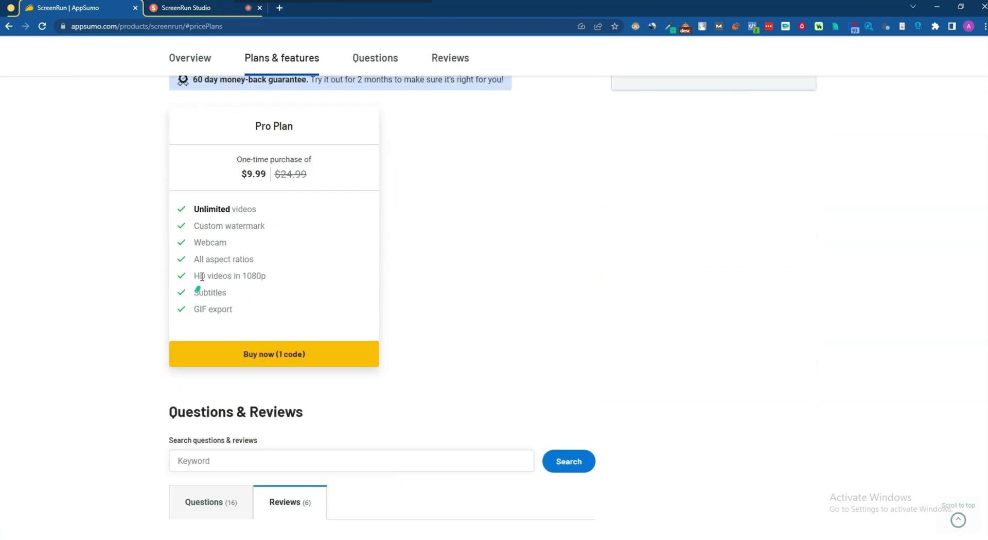
{"action": "left_click_drag", "start_coordinate": [203, 227], "coordinate": [265, 226]}
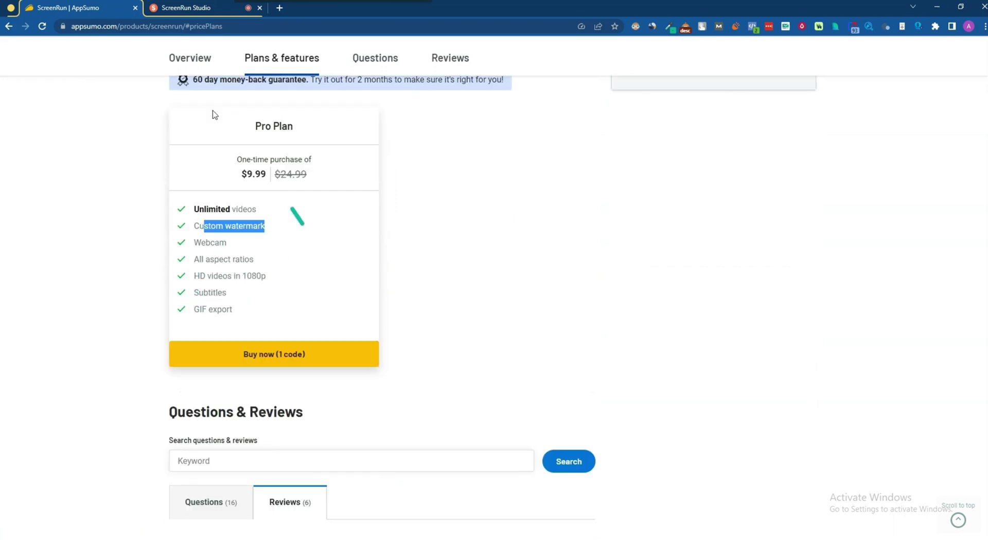
Replace the watermark text with 'Parsivern' and show the cursor settings
{"action": "left_click", "coordinate": [199, 10]}
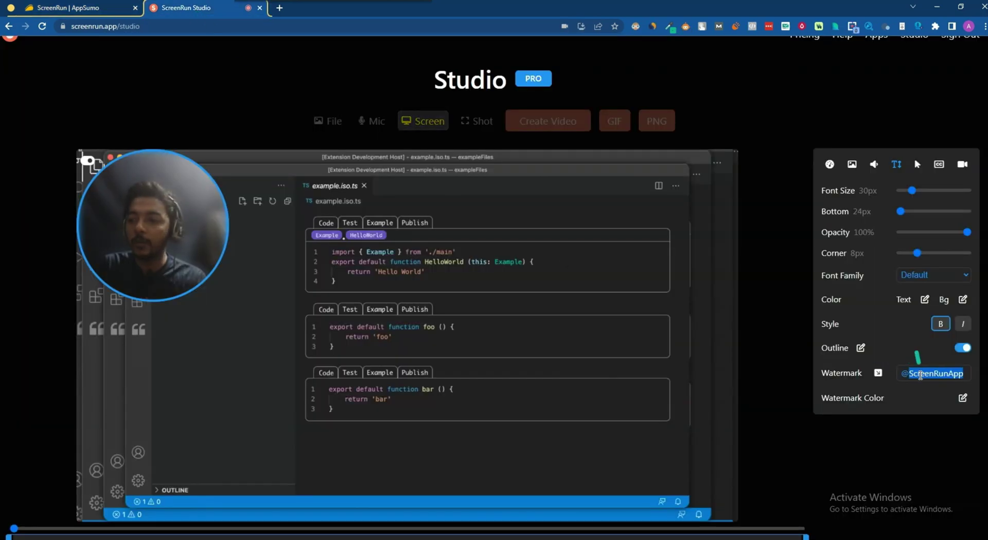
{"action": "double_click", "coordinate": [906, 373]}
{"action": "type", "text": "Parsivern"}
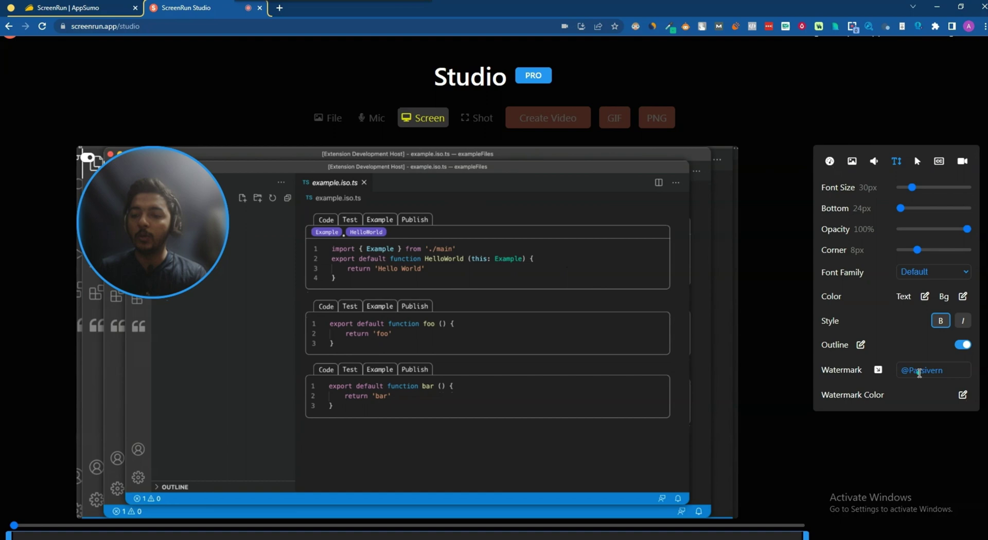
{"action": "scroll", "coordinate": [919, 375], "scroll_direction": "down", "scroll_amount": 2}
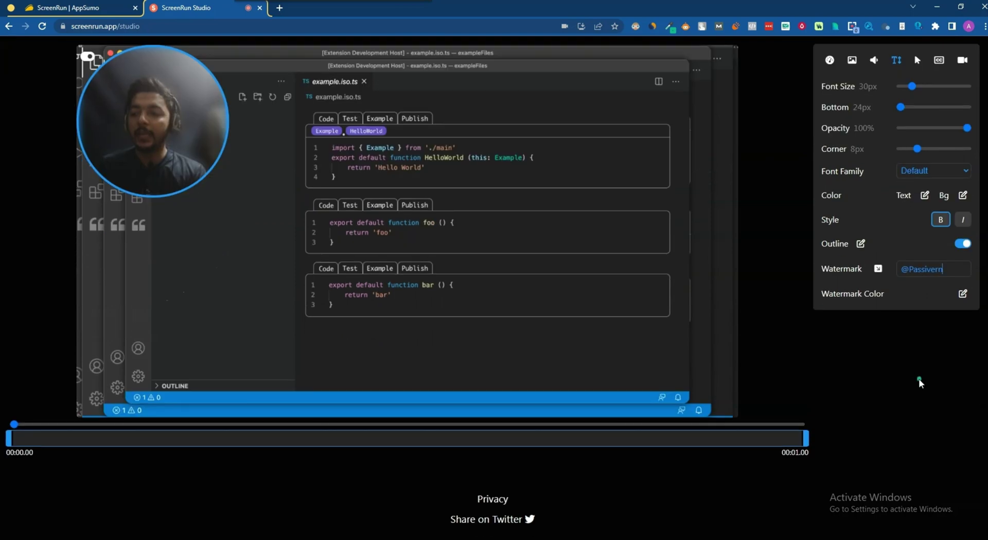
{"action": "scroll", "coordinate": [919, 379], "scroll_direction": "up", "scroll_amount": 1}
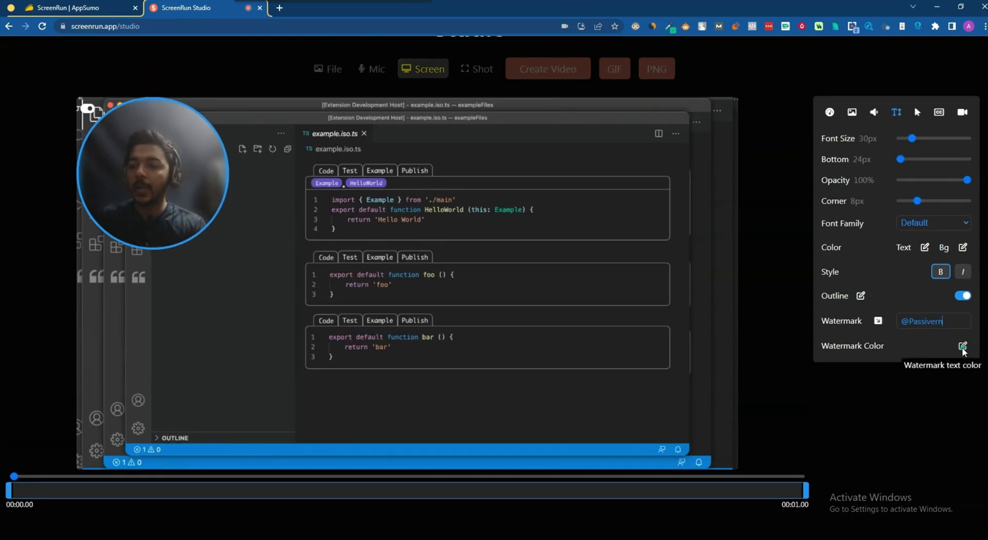
{"action": "scroll", "coordinate": [963, 349], "scroll_direction": "up", "scroll_amount": 2}
{"action": "left_click", "coordinate": [916, 184]}
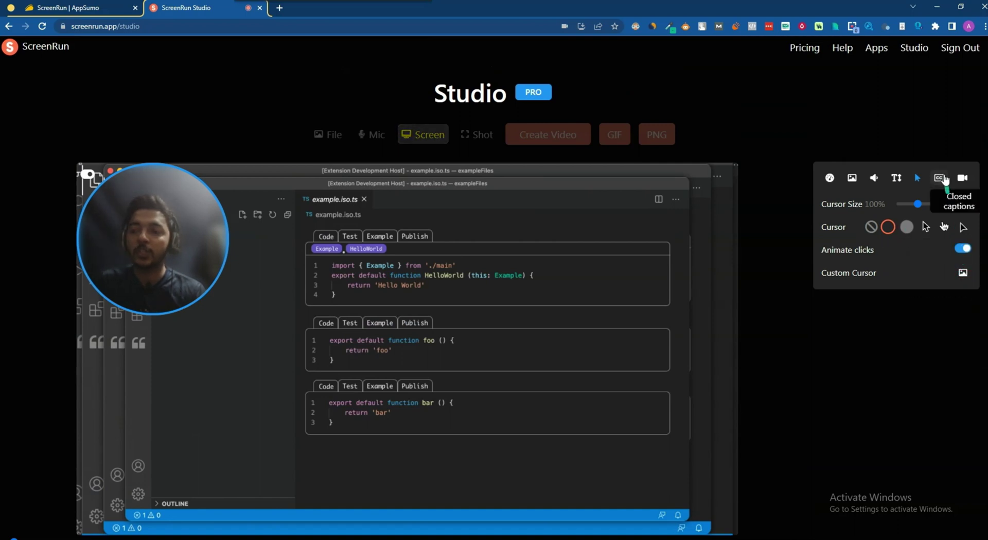
Try the Tiny Multilingual, Base English and Base Multilingual models, then start captions with Tiny English
{"action": "left_click", "coordinate": [940, 180]}
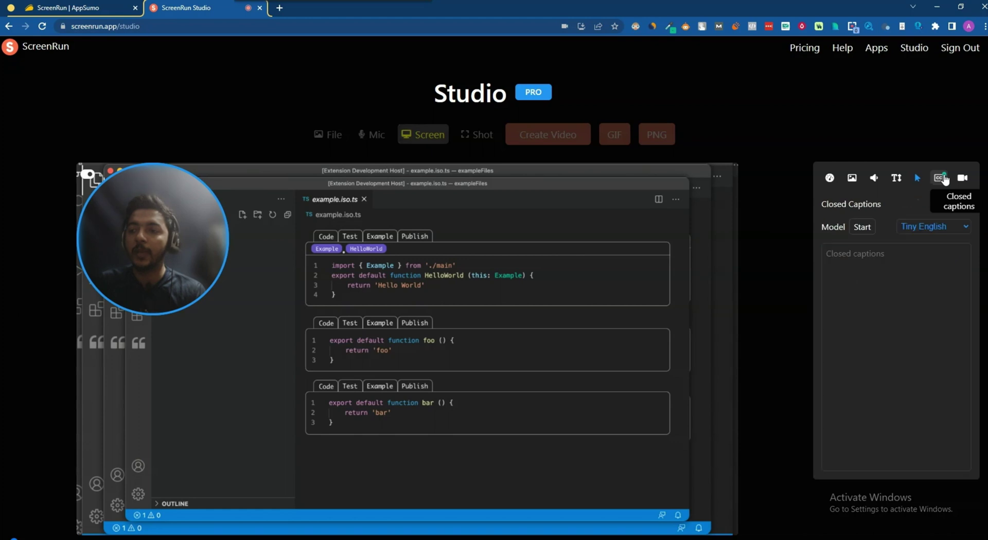
{"action": "left_click", "coordinate": [933, 227]}
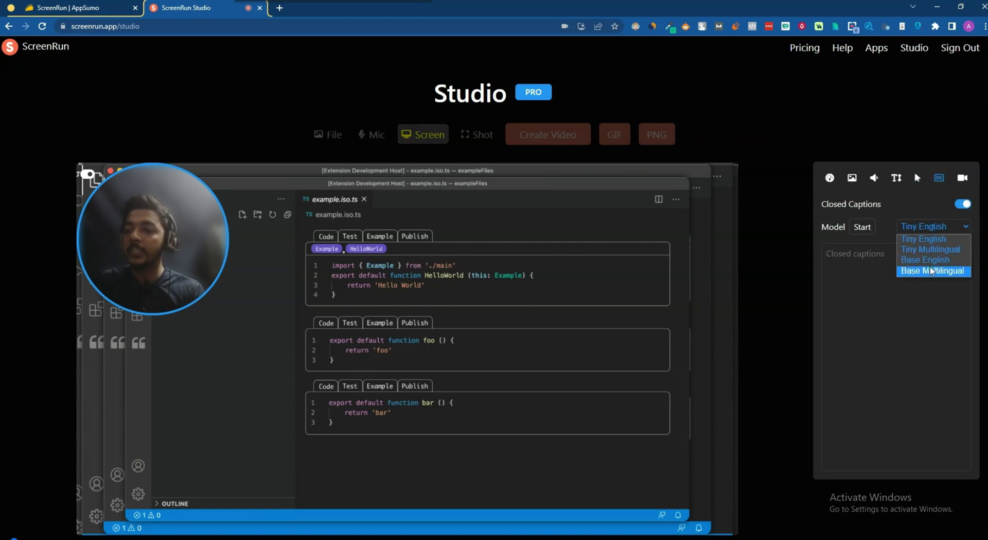
{"action": "left_click", "coordinate": [932, 249]}
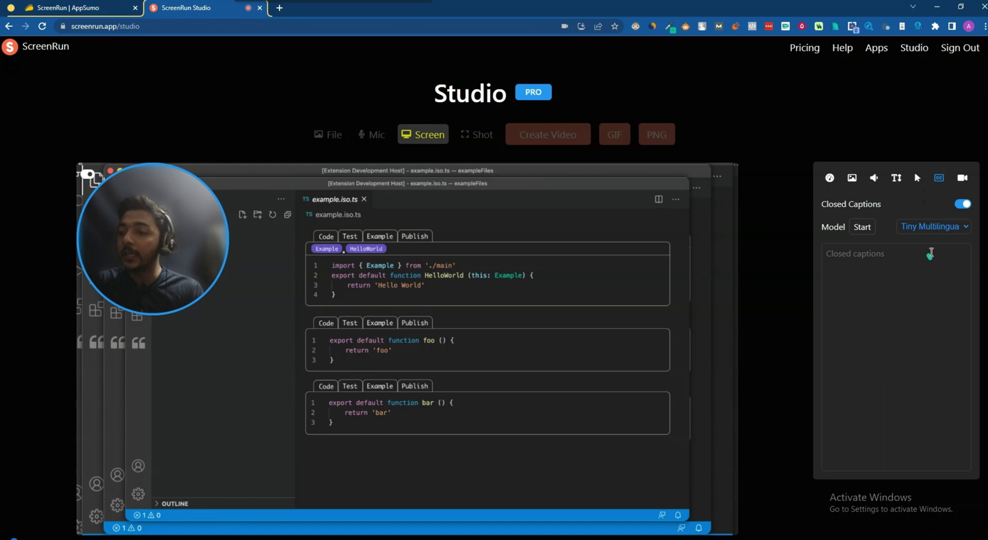
{"action": "left_click", "coordinate": [934, 227]}
{"action": "left_click", "coordinate": [938, 260]}
{"action": "left_click", "coordinate": [944, 229]}
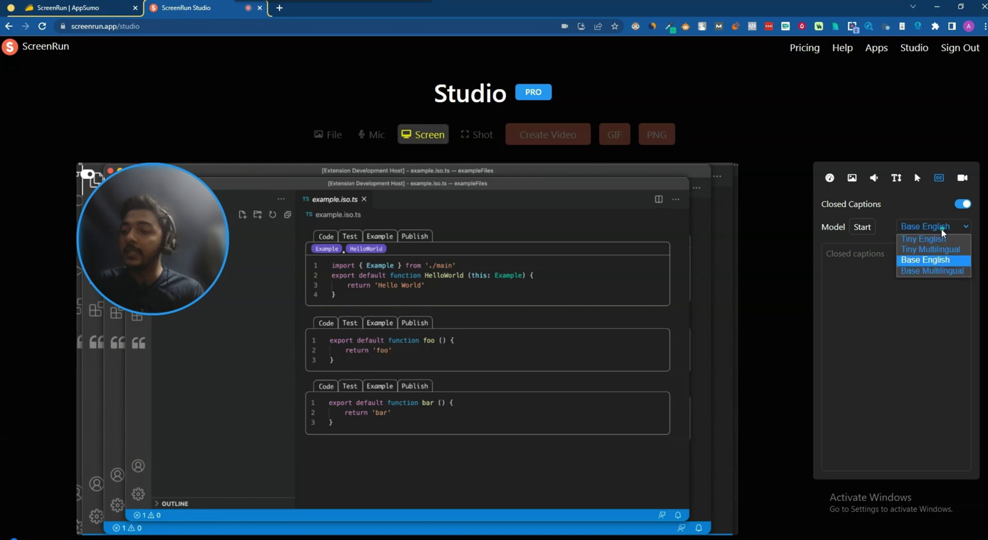
{"action": "left_click", "coordinate": [938, 271]}
{"action": "left_click", "coordinate": [936, 227]}
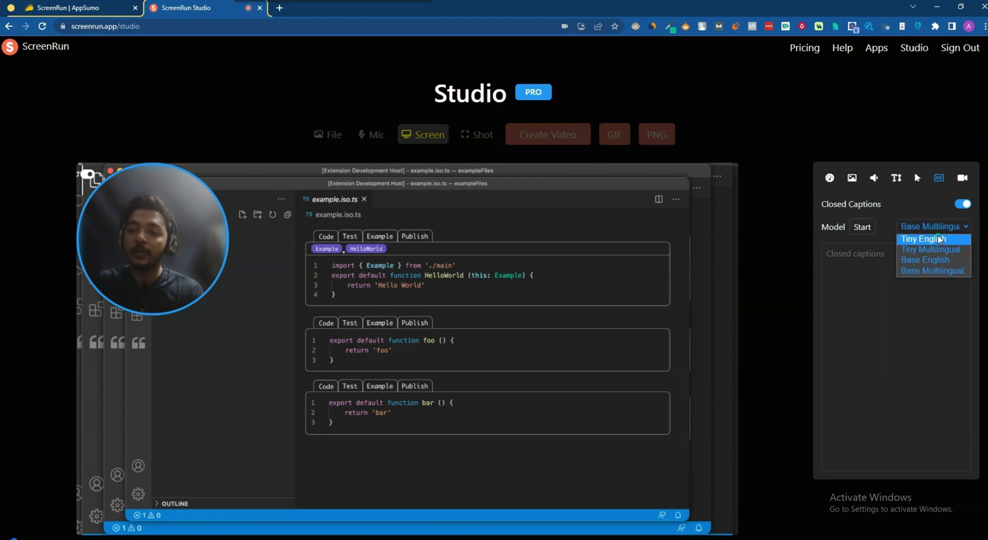
{"action": "left_click", "coordinate": [938, 240]}
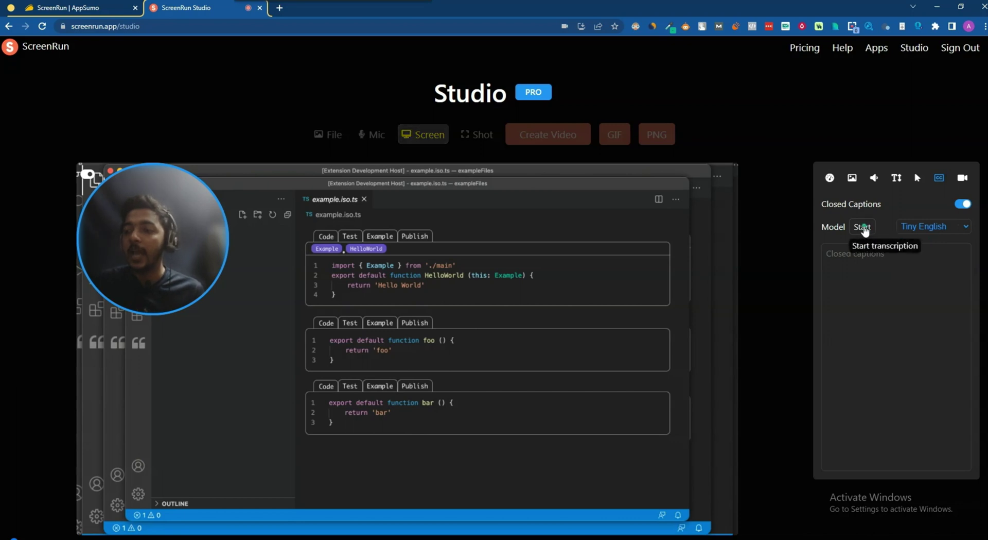
{"action": "left_click", "coordinate": [864, 228]}
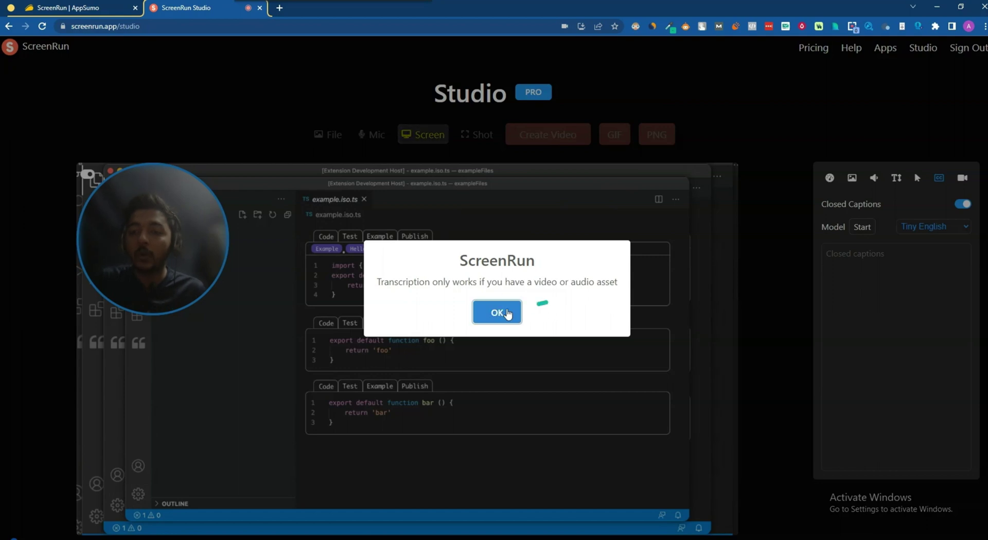
{"action": "left_click", "coordinate": [508, 312]}
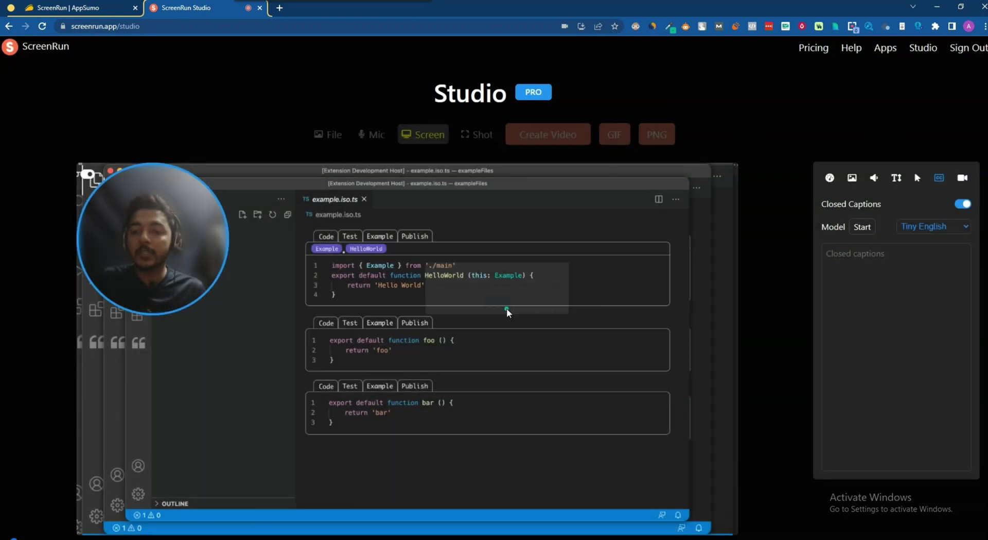
Record the screen as a clip with webcam and agree to transcribe it
{"action": "left_click", "coordinate": [962, 180]}
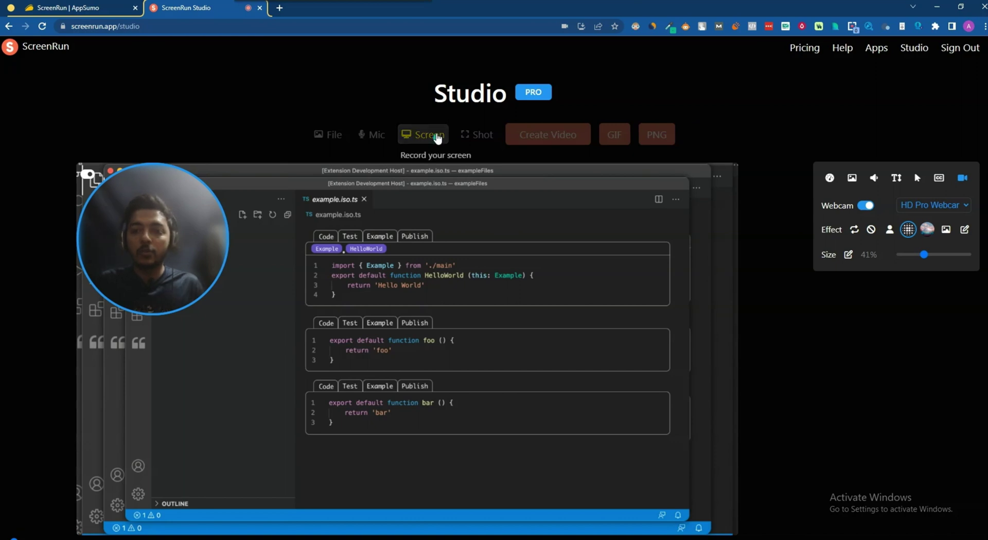
{"action": "left_click", "coordinate": [416, 140]}
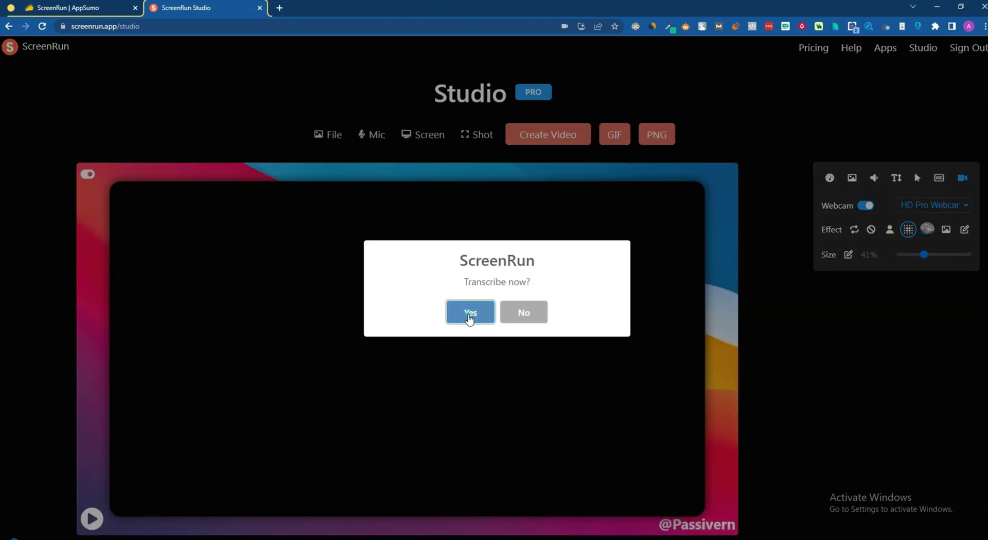
{"action": "left_click", "coordinate": [470, 314]}
{"action": "scroll", "coordinate": [469, 305], "scroll_direction": "down", "scroll_amount": 2}
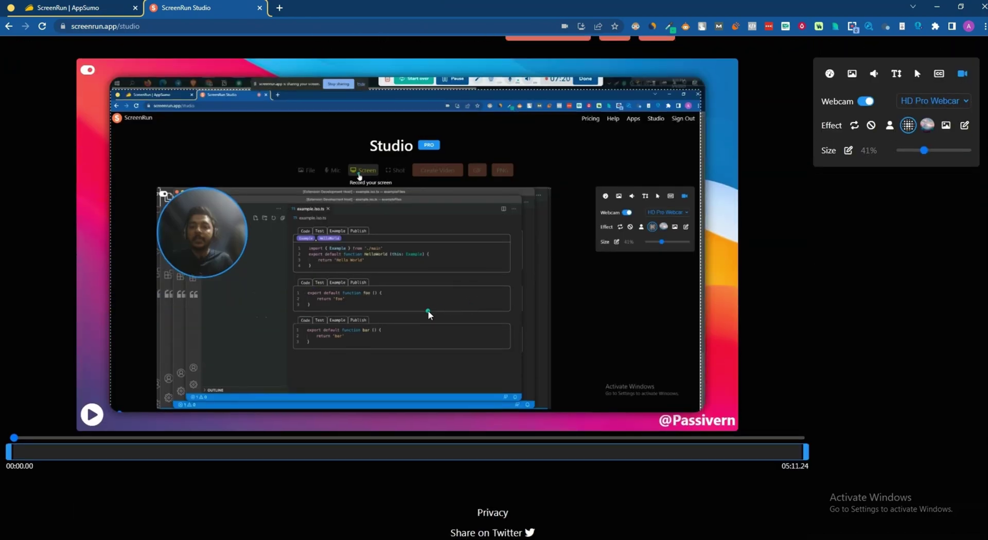
{"action": "scroll", "coordinate": [430, 314], "scroll_direction": "up", "scroll_amount": 1}
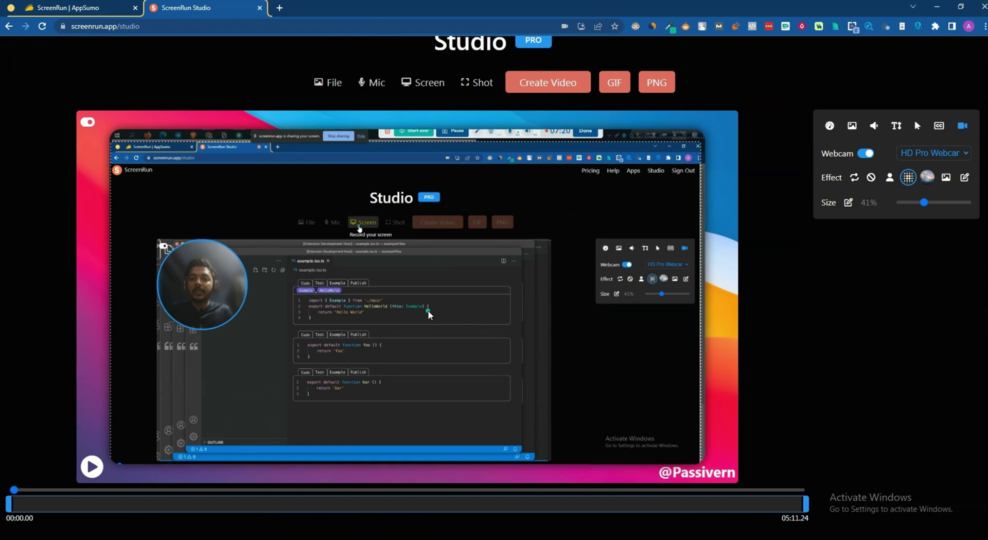